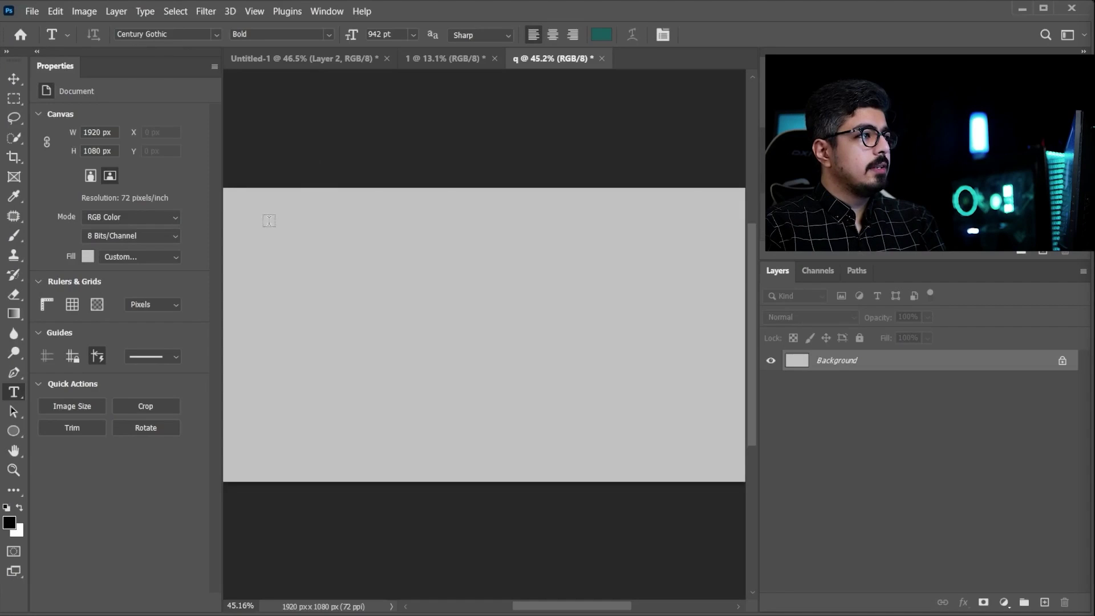
Type a teal letter N in 942 pt Century Gothic Bold as a new text layer.
{"action": "left_click", "coordinate": [400, 332]}
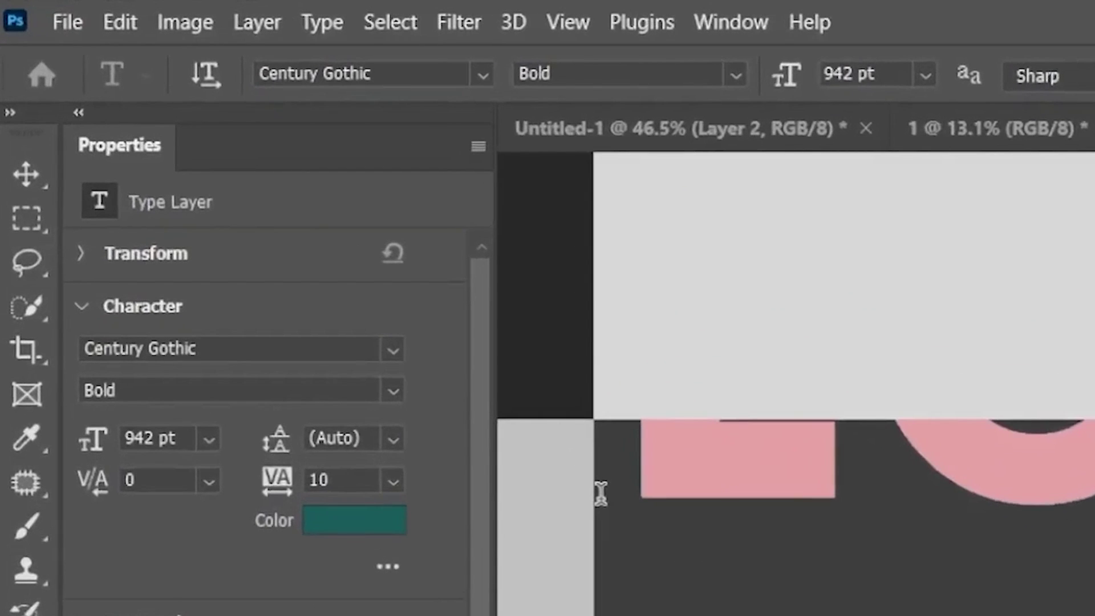
{"action": "type", "text": "N"}
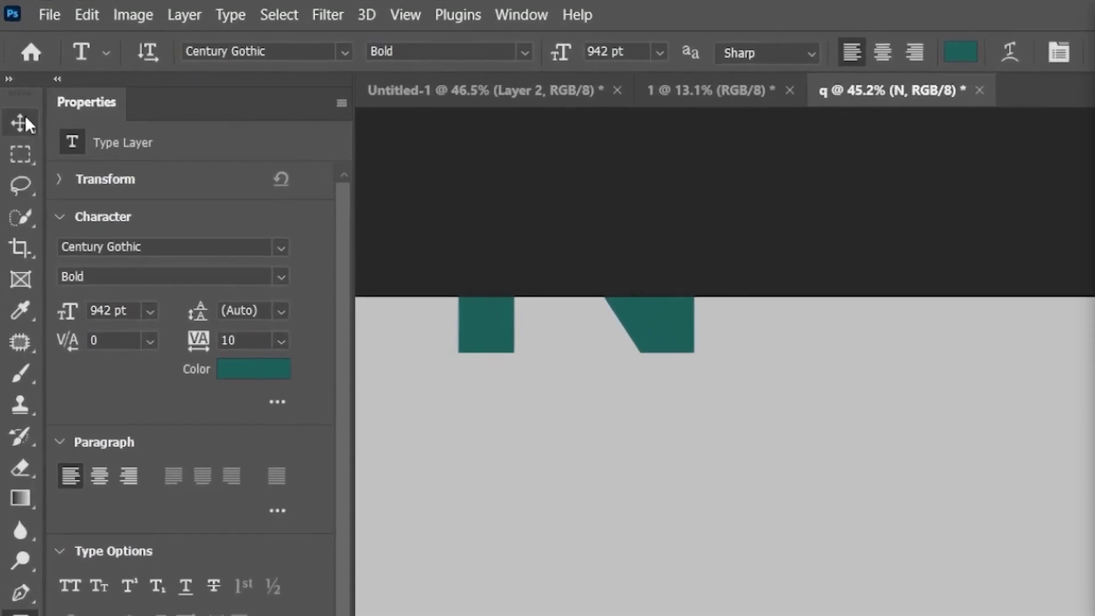
Align the N to the canvas, centring it both horizontally and vertically.
{"action": "left_click", "coordinate": [25, 120]}
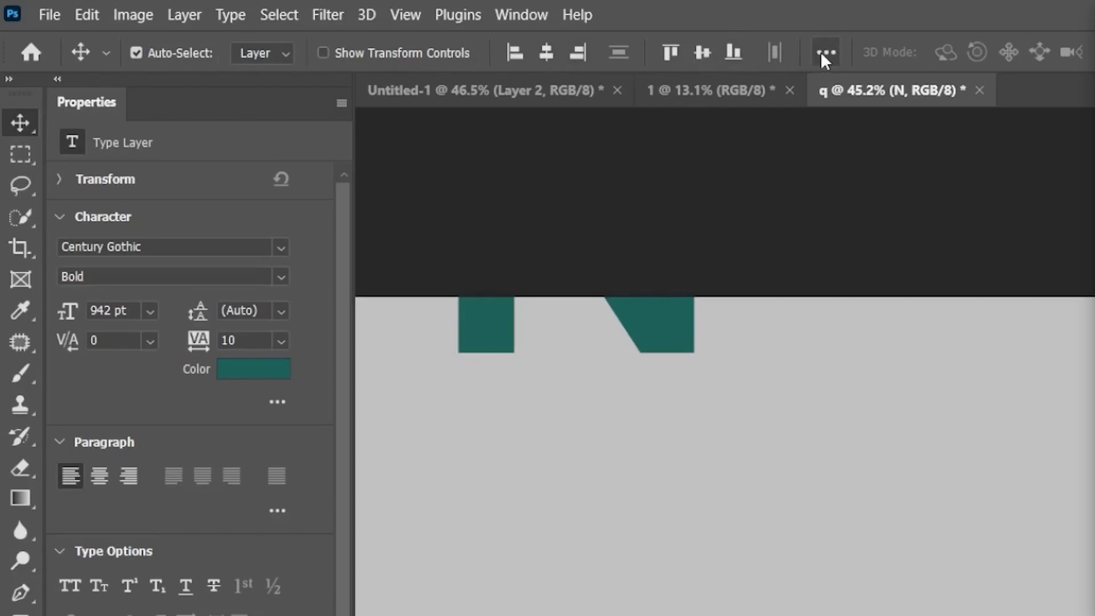
{"action": "left_click", "coordinate": [824, 54]}
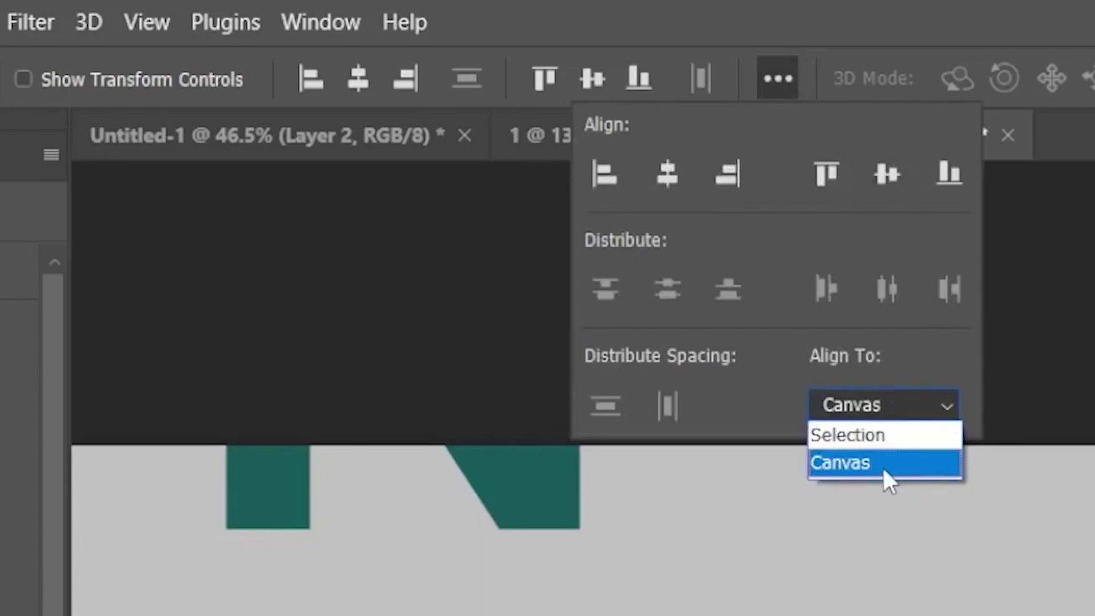
{"action": "left_click", "coordinate": [884, 473]}
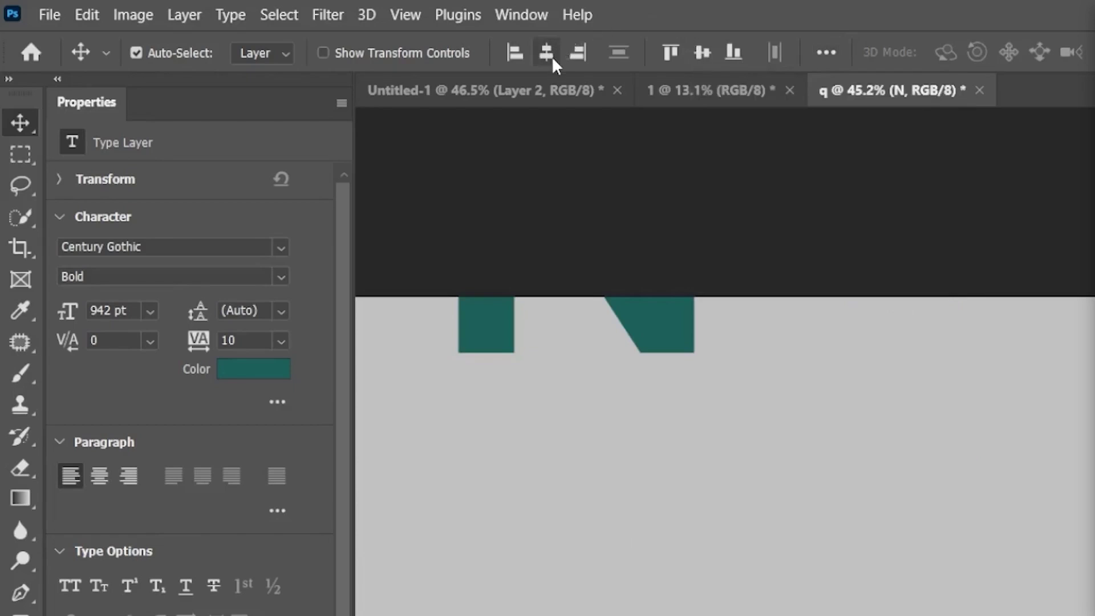
{"action": "left_click", "coordinate": [547, 52]}
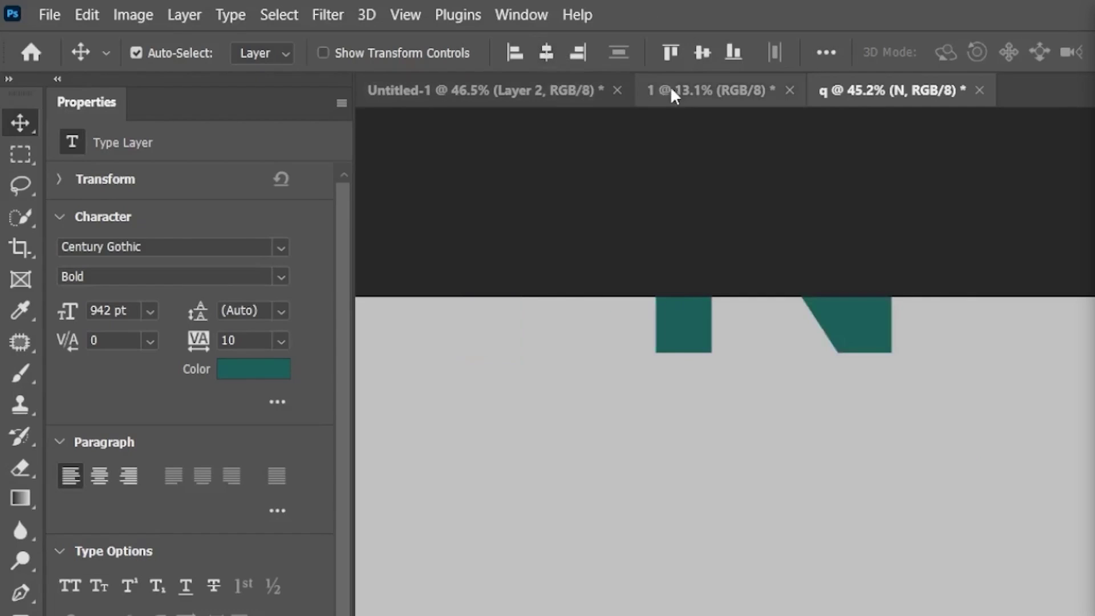
{"action": "left_click", "coordinate": [702, 52]}
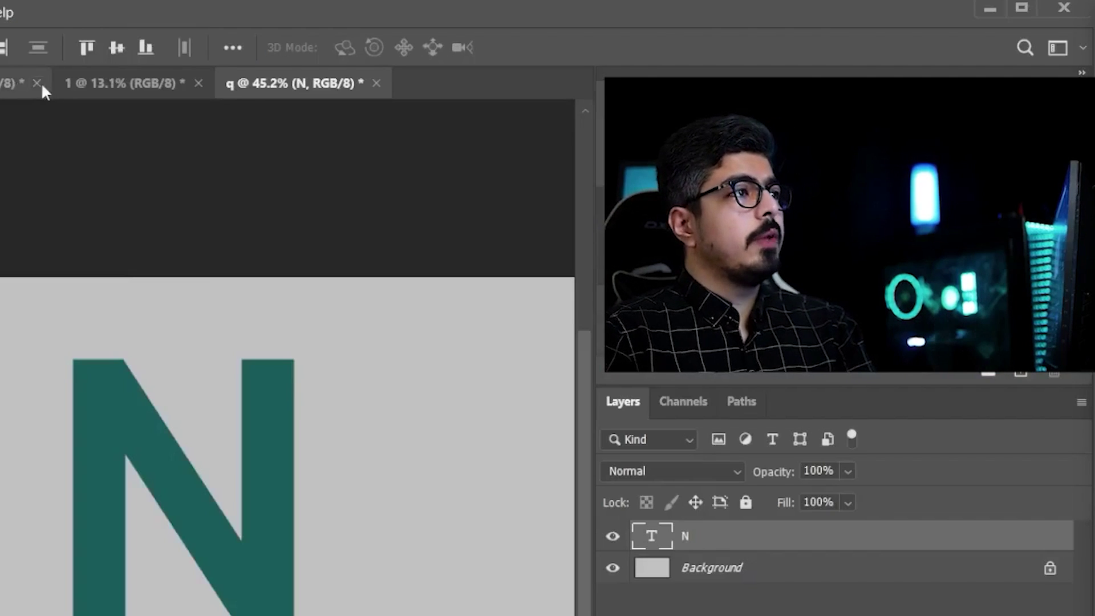
In portrait document '1', duplicate the Background as Layer 1 and try Remove Background.
{"action": "left_click", "coordinate": [91, 85]}
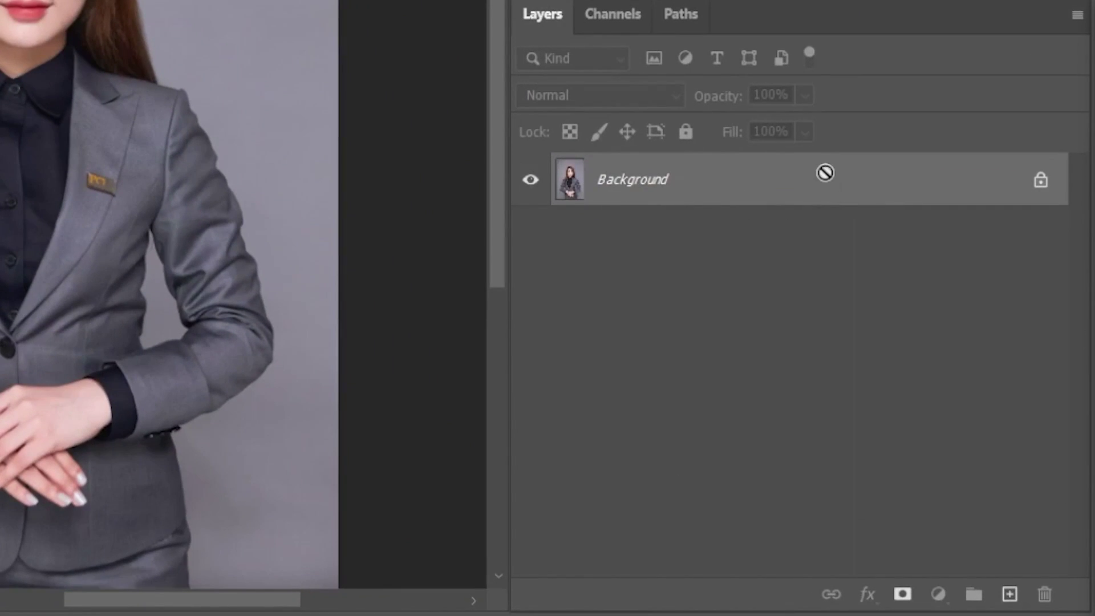
{"action": "key", "text": "ctrl+j"}
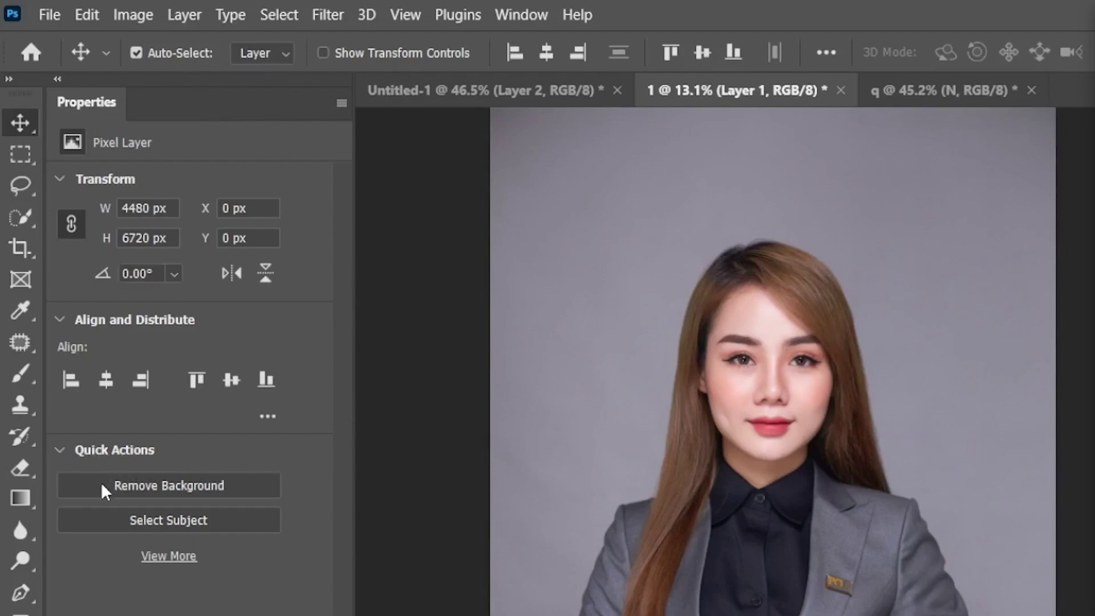
{"action": "left_click", "coordinate": [255, 488]}
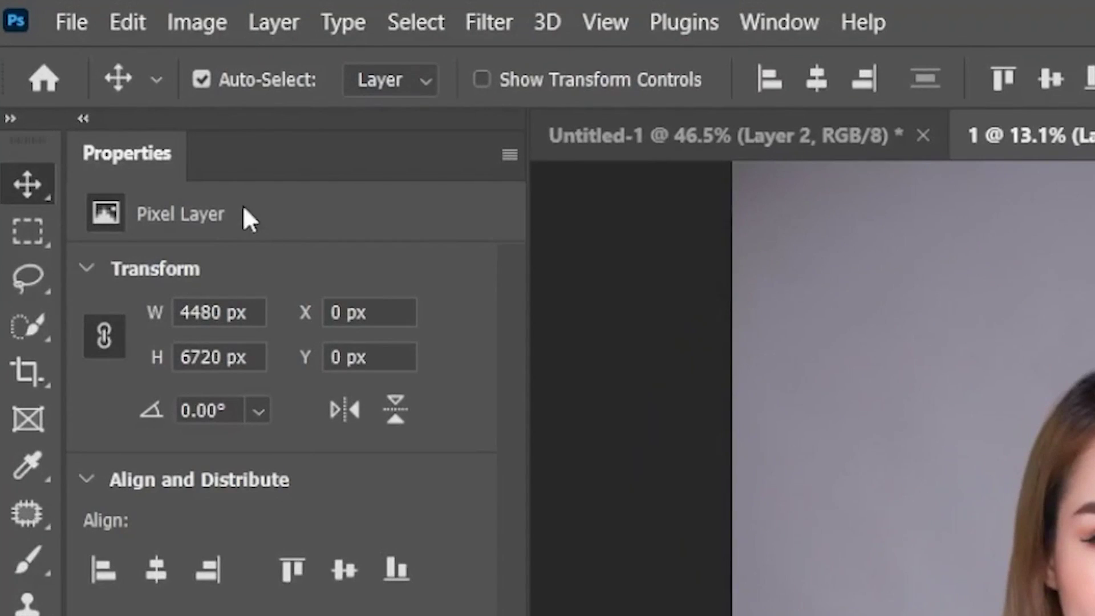
With the Quick Selection tool, use Select Subject to select the woman.
{"action": "left_click", "coordinate": [20, 336]}
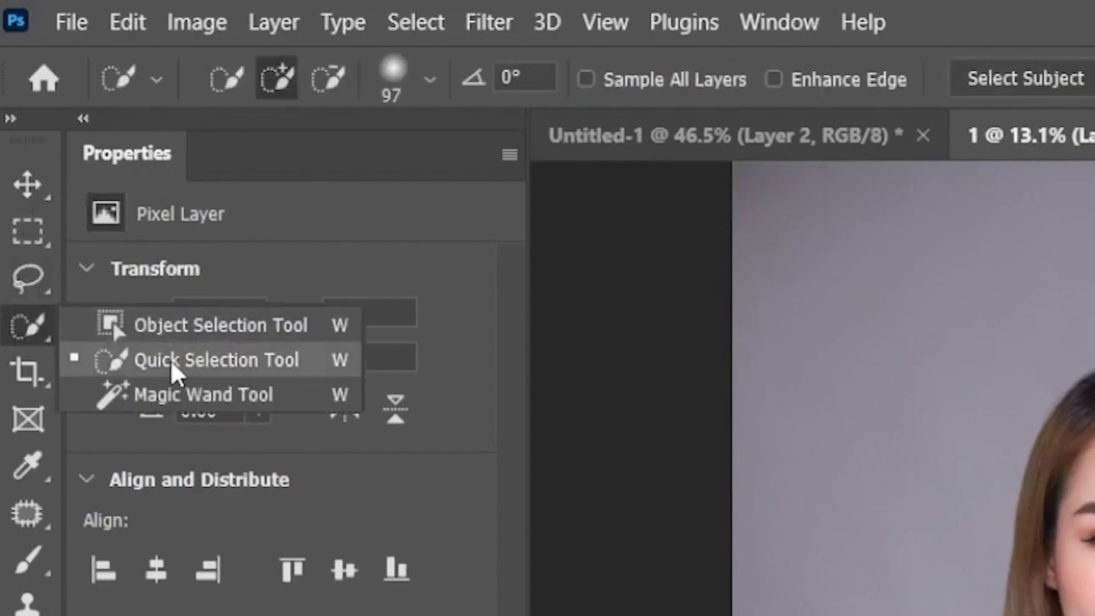
{"action": "left_click", "coordinate": [142, 367]}
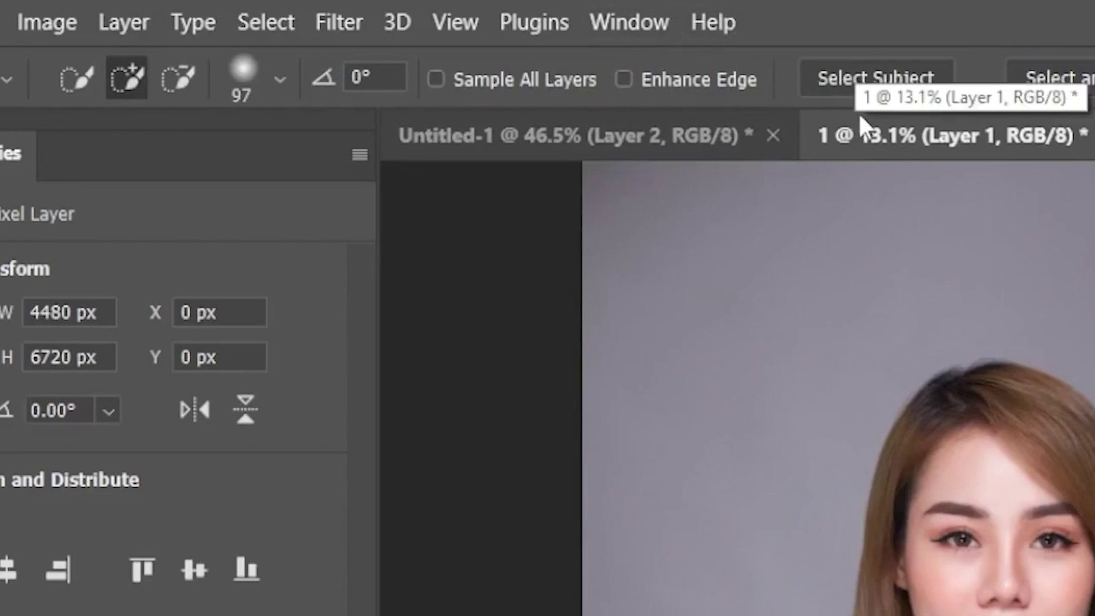
{"action": "left_click", "coordinate": [867, 77]}
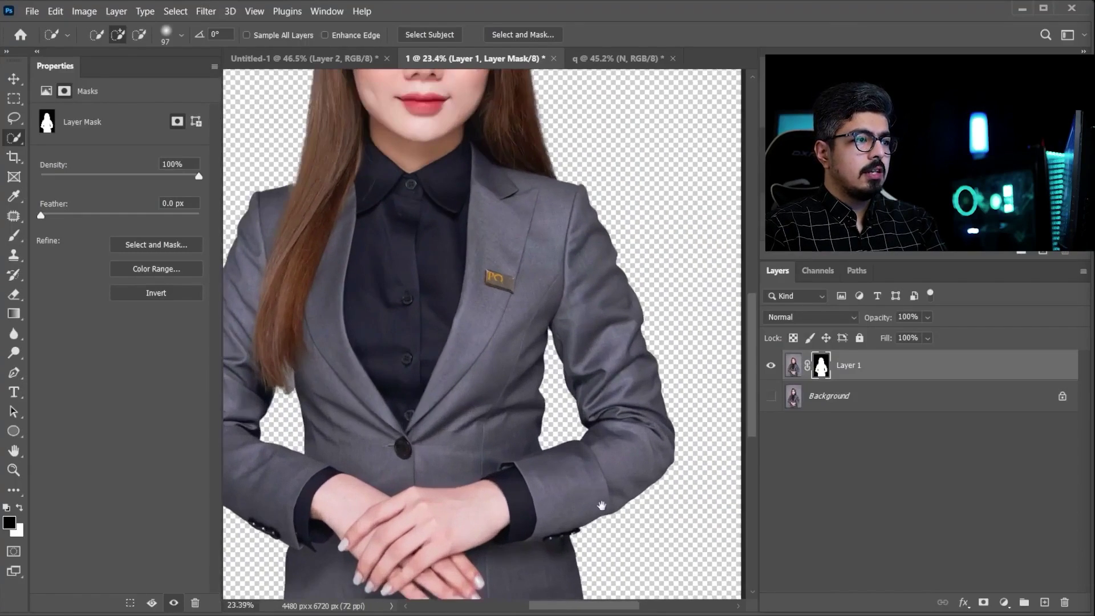
{"action": "scroll", "coordinate": [587, 444], "scroll_direction": "up", "scroll_amount": 5}
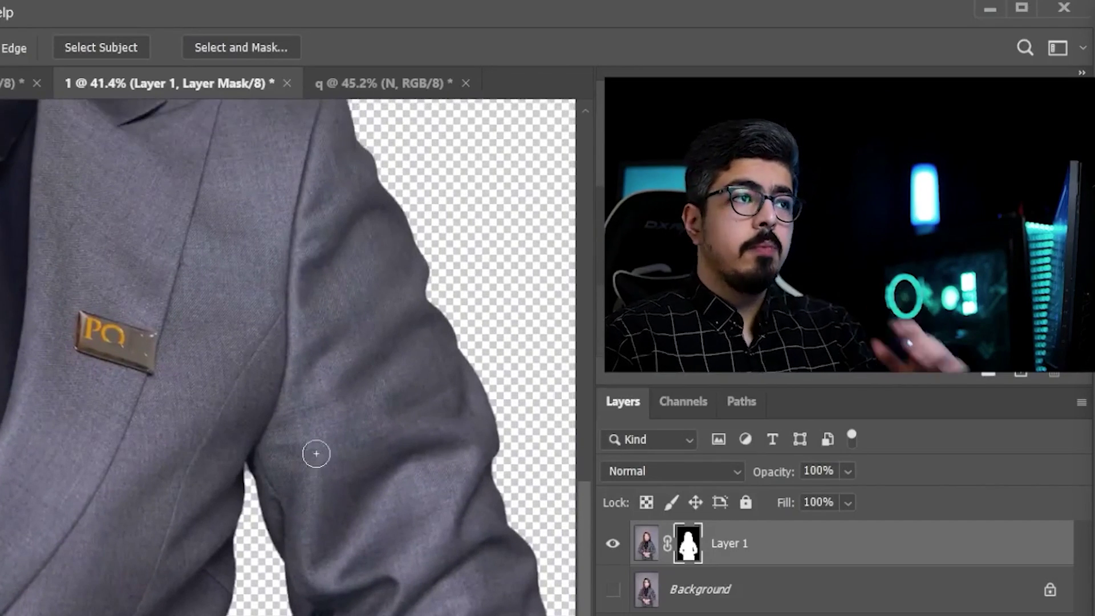
{"action": "scroll", "coordinate": [303, 379], "scroll_direction": "up", "scroll_amount": 10}
{"action": "scroll", "coordinate": [374, 392], "scroll_direction": "down", "scroll_amount": 12}
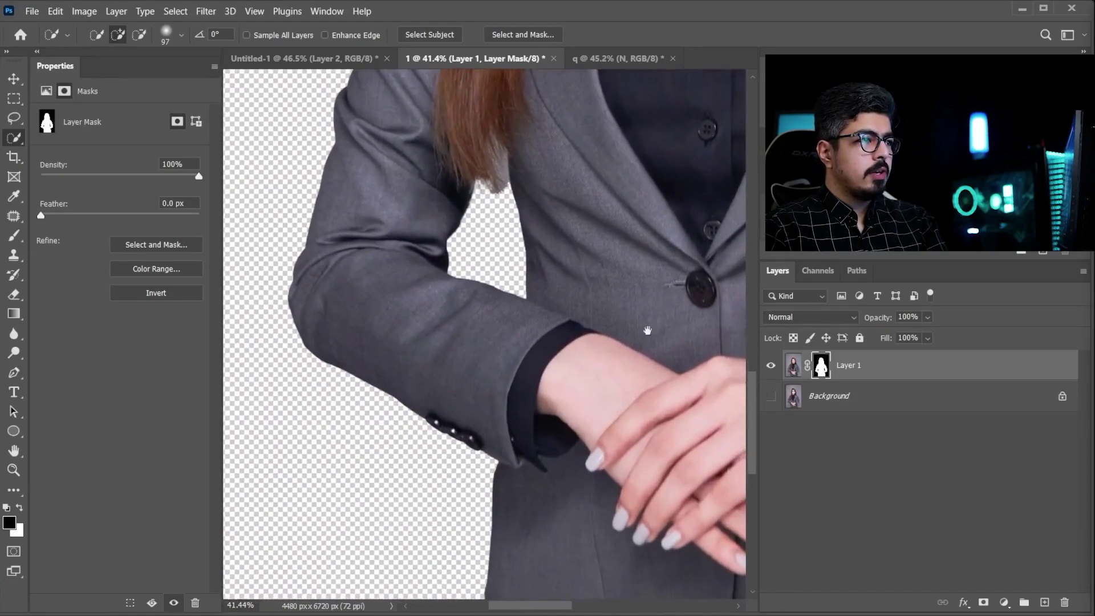
{"action": "scroll", "coordinate": [647, 331], "scroll_direction": "down", "scroll_amount": 2}
{"action": "scroll", "coordinate": [602, 367], "scroll_direction": "up", "scroll_amount": 6}
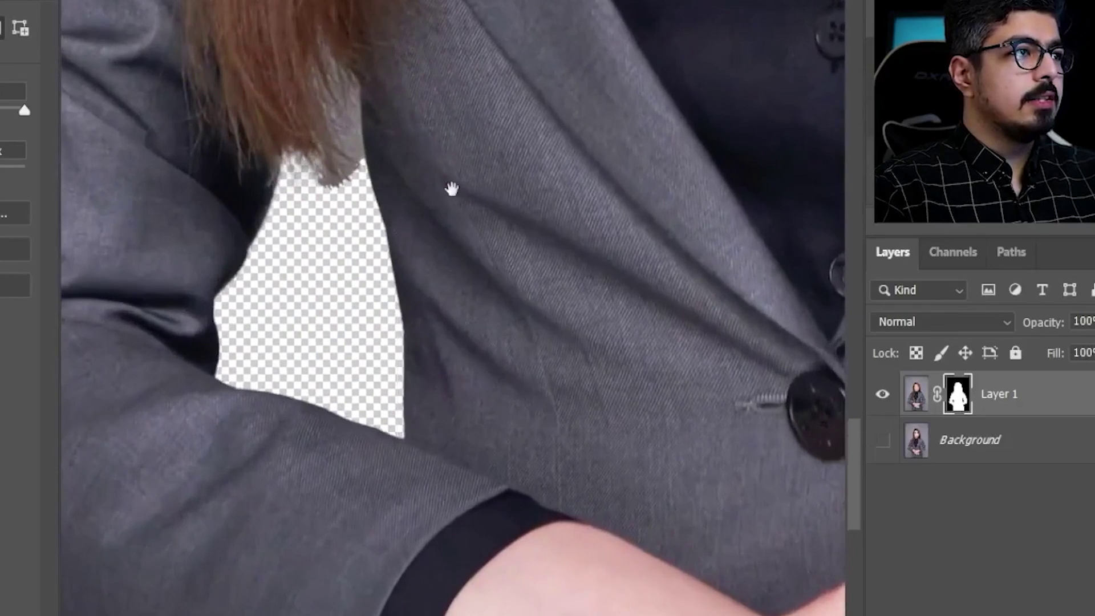
{"action": "mouse_move", "coordinate": [451, 188]}
{"action": "left_mouse_down"}
{"action": "mouse_move", "coordinate": [479, 291]}
{"action": "mouse_move", "coordinate": [451, 291]}
{"action": "left_mouse_up"}
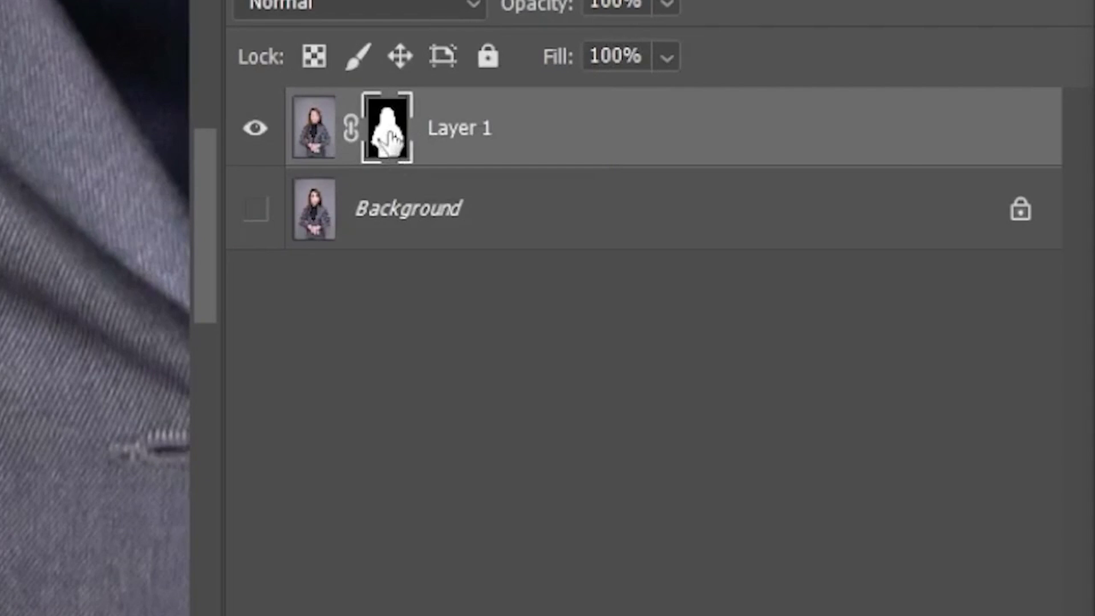
In Select and Mask, refine Layer 1's mask along the hair with a size-50 Refine Edge Brush.
{"action": "double_click", "coordinate": [390, 137]}
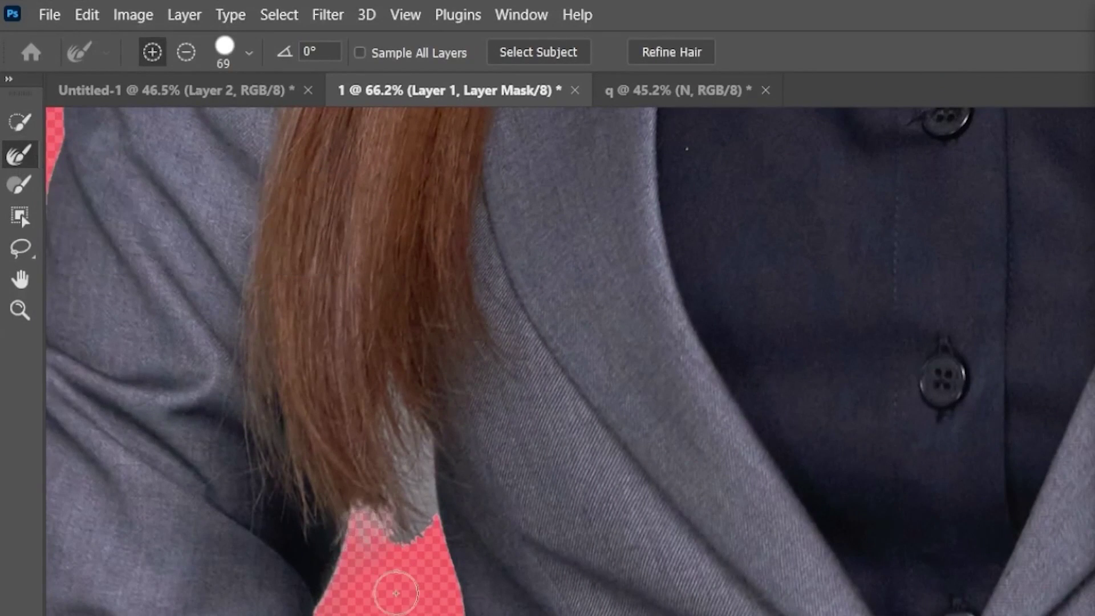
{"action": "scroll", "coordinate": [396, 594], "scroll_direction": "up", "scroll_amount": 3}
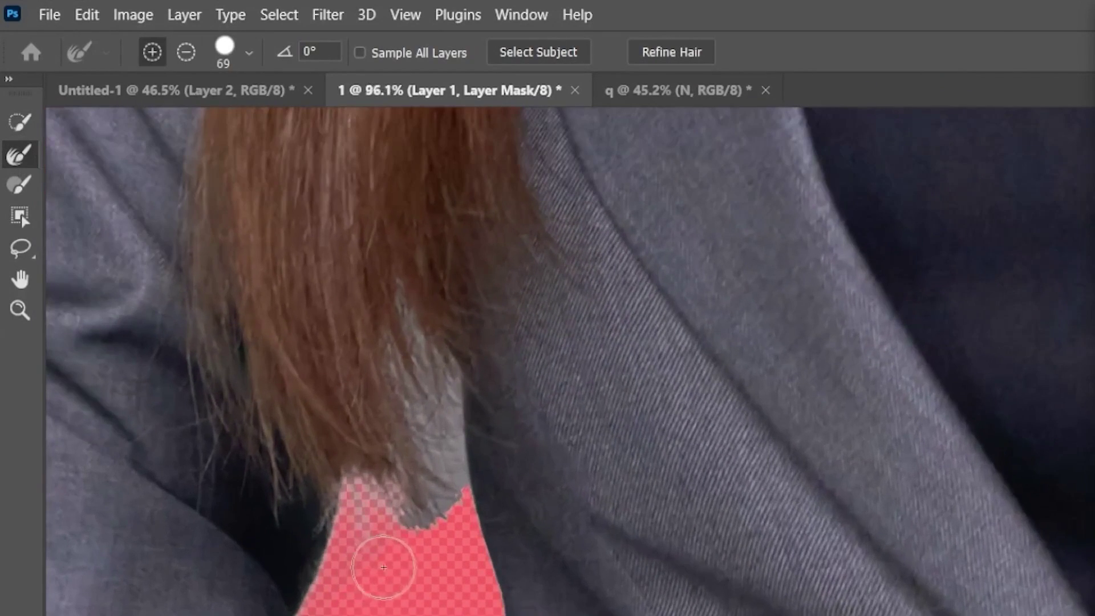
{"action": "scroll", "coordinate": [411, 559], "scroll_direction": "up", "scroll_amount": 1}
{"action": "scroll", "coordinate": [452, 549], "scroll_direction": "up", "scroll_amount": 1}
{"action": "right_click", "coordinate": [481, 584]}
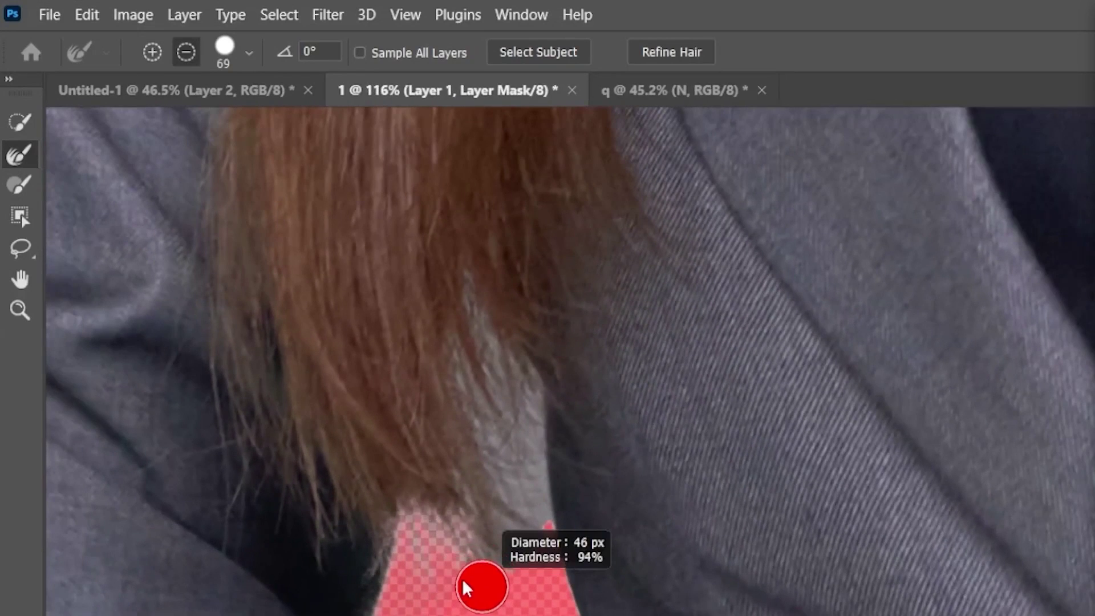
{"action": "left_click", "coordinate": [487, 534]}
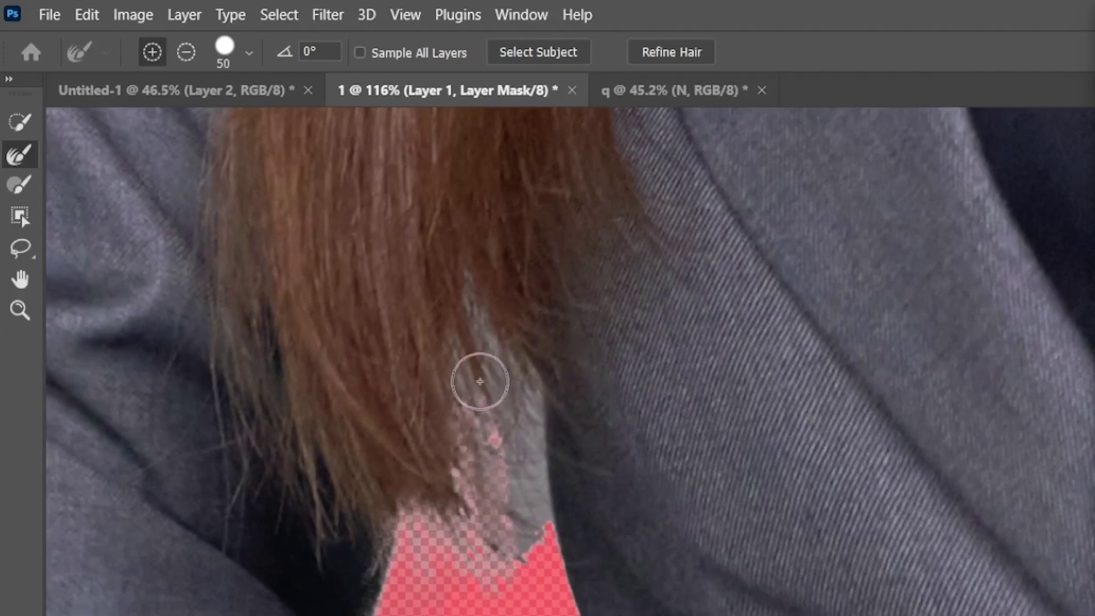
{"action": "mouse_move", "coordinate": [479, 380]}
{"action": "left_mouse_down"}
{"action": "mouse_move", "coordinate": [512, 469]}
{"action": "mouse_move", "coordinate": [518, 546]}
{"action": "mouse_move", "coordinate": [498, 565]}
{"action": "left_mouse_up"}
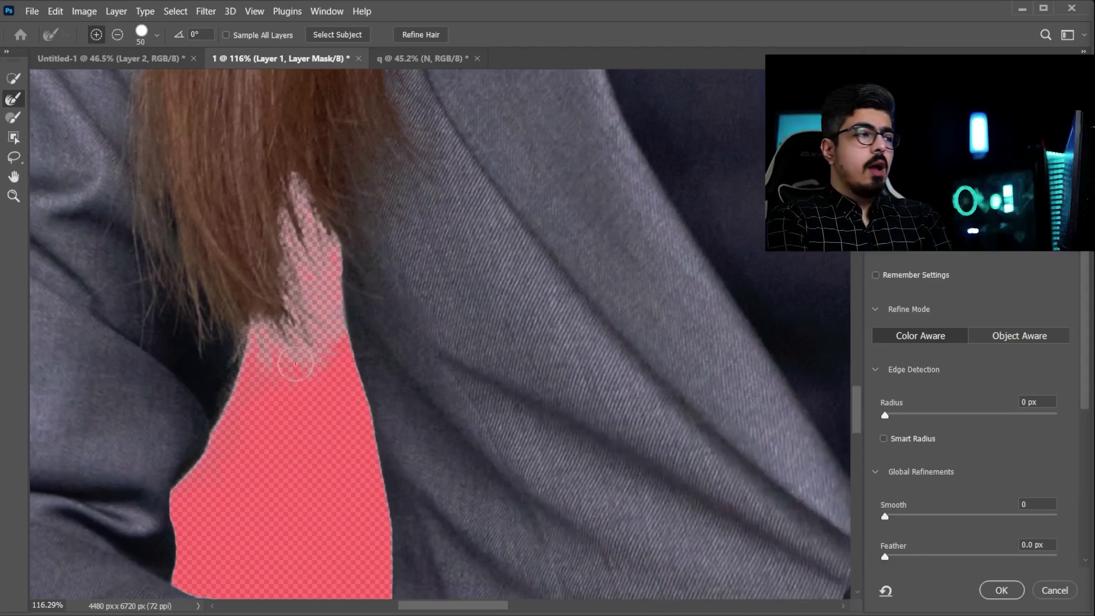
{"action": "key", "text": "ctrl+0"}
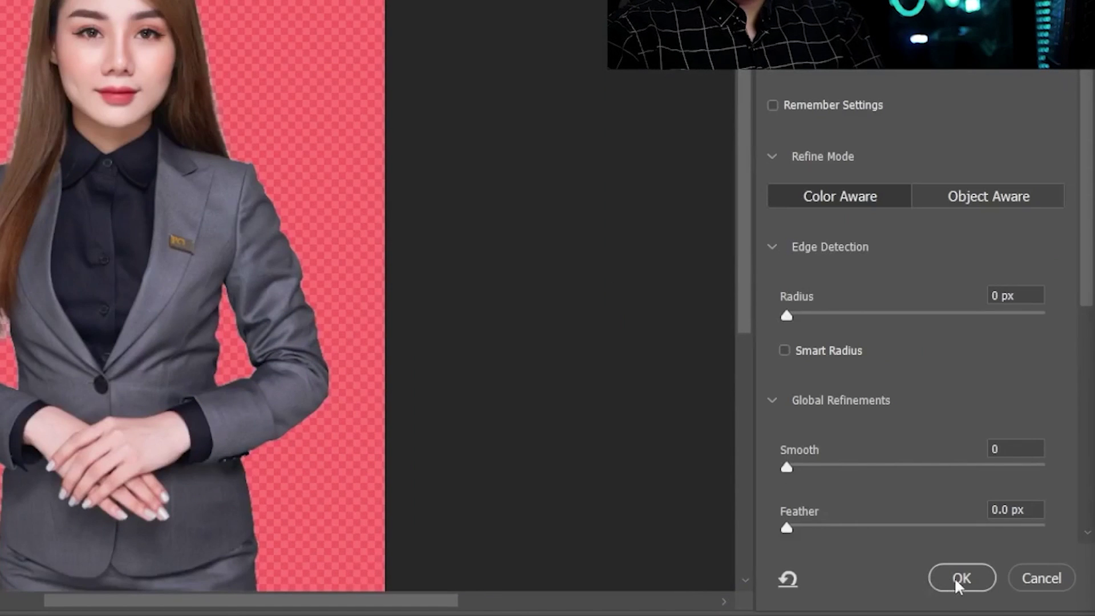
Apply the refined mask and convert Layer 1 to a Smart Object.
{"action": "left_click", "coordinate": [997, 590]}
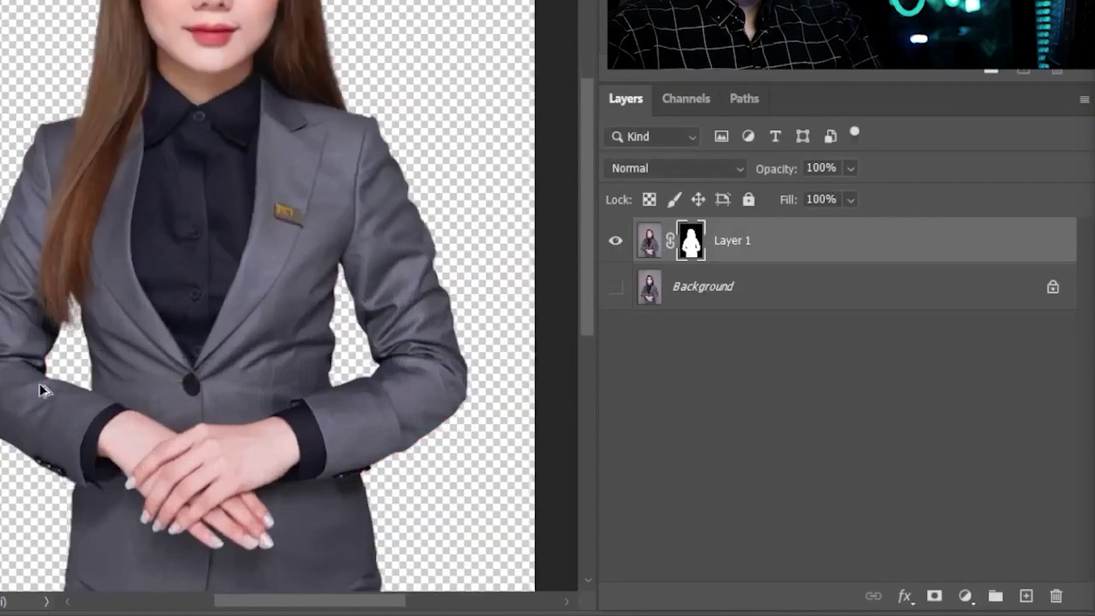
{"action": "scroll", "coordinate": [42, 391], "scroll_direction": "up", "scroll_amount": 6}
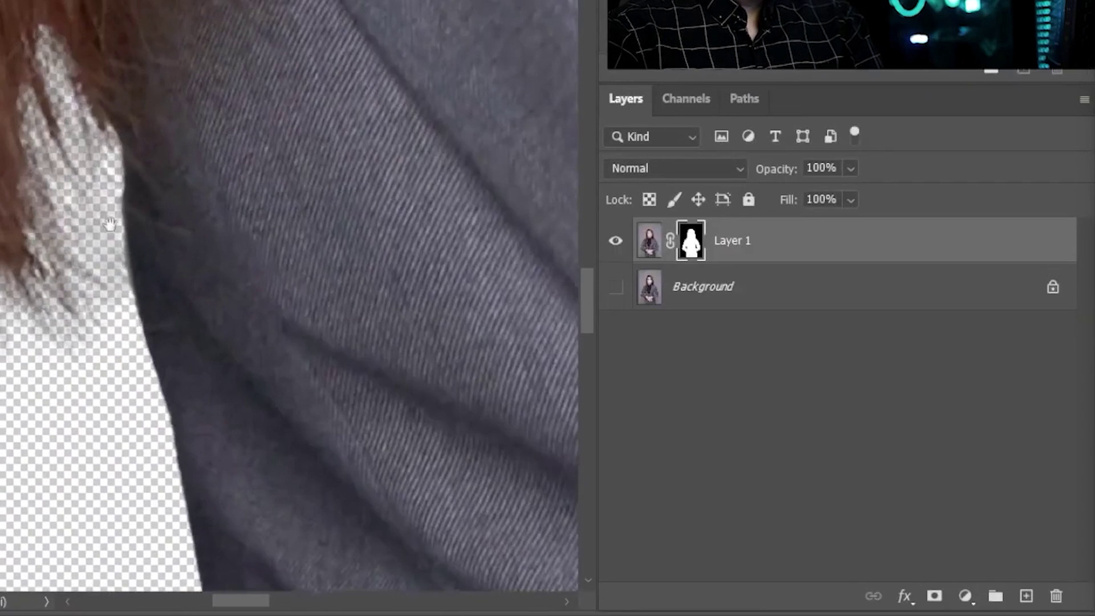
{"action": "left_click_drag", "start_coordinate": [110, 224], "coordinate": [143, 260]}
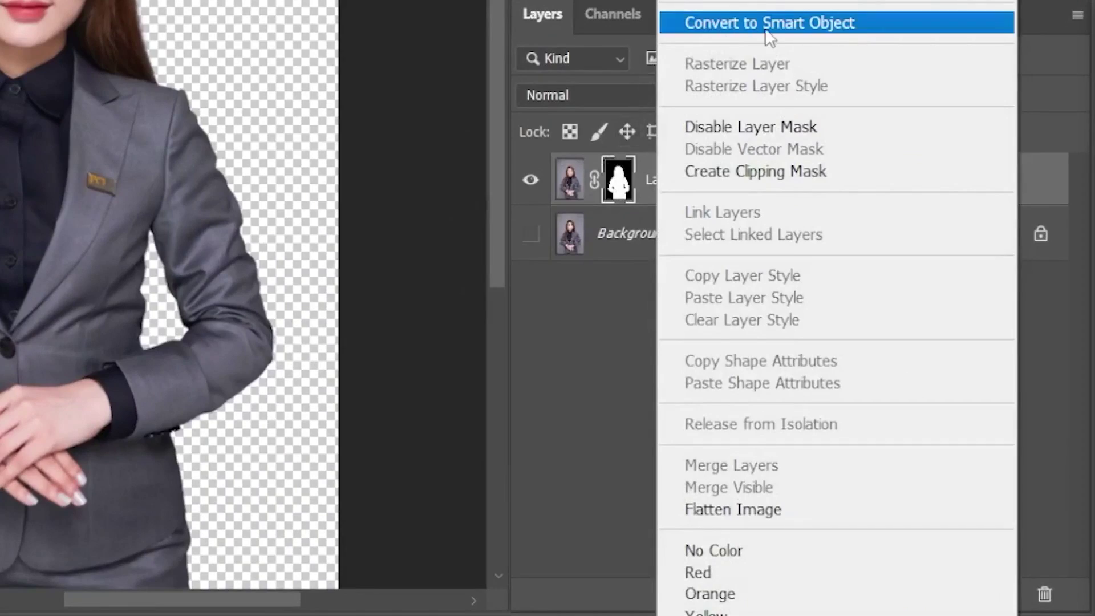
{"action": "left_click", "coordinate": [806, 24]}
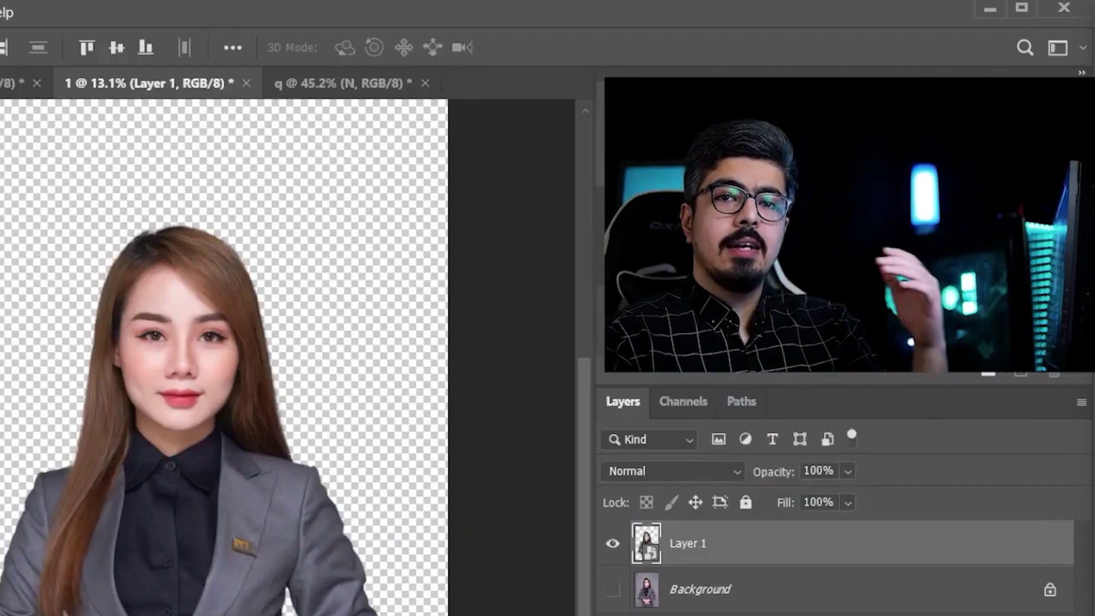
Move the woman up and scale her to 552 × 877 px in front of the N.
{"action": "left_click_drag", "start_coordinate": [345, 576], "coordinate": [0, 491]}
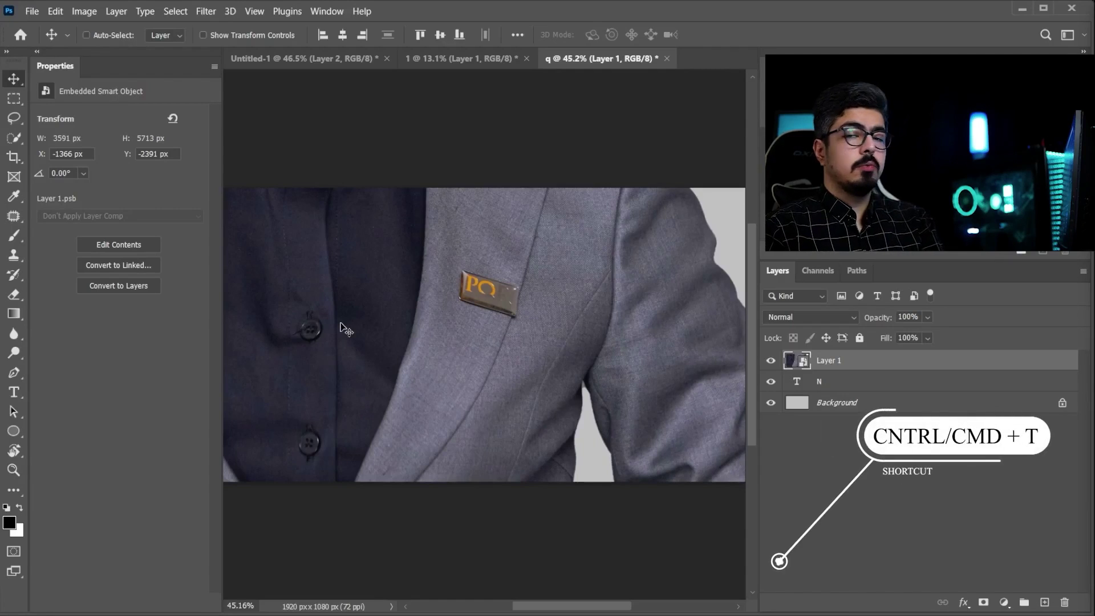
{"action": "key", "text": "ctrl+t"}
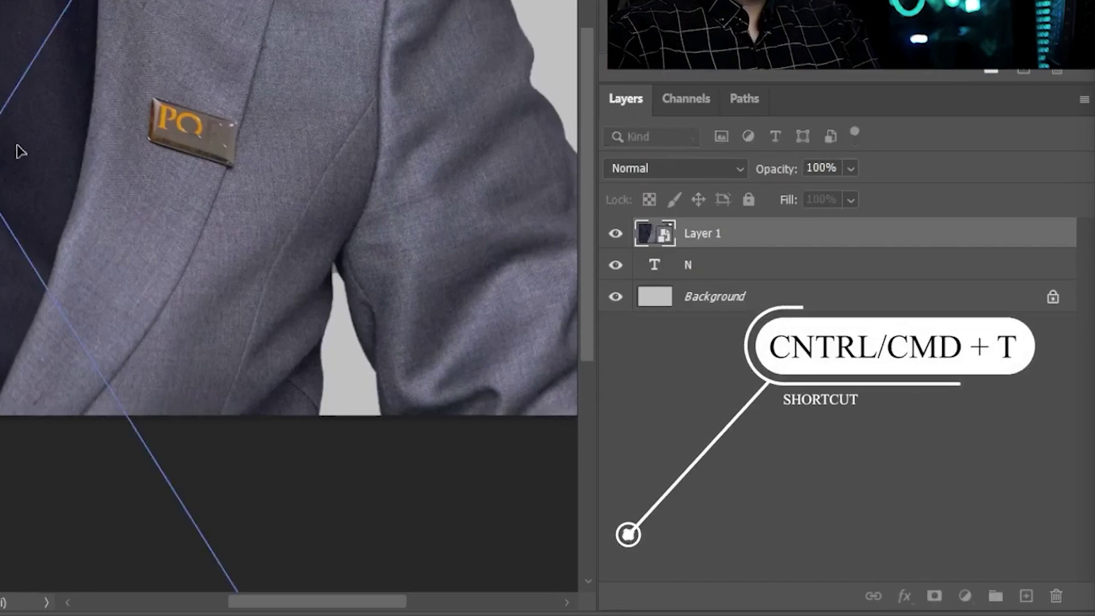
{"action": "scroll", "coordinate": [34, 163], "scroll_direction": "down", "scroll_amount": 3}
{"action": "left_click_drag", "start_coordinate": [62, 150], "coordinate": [183, 147]}
{"action": "key", "text": "ctrl+0"}
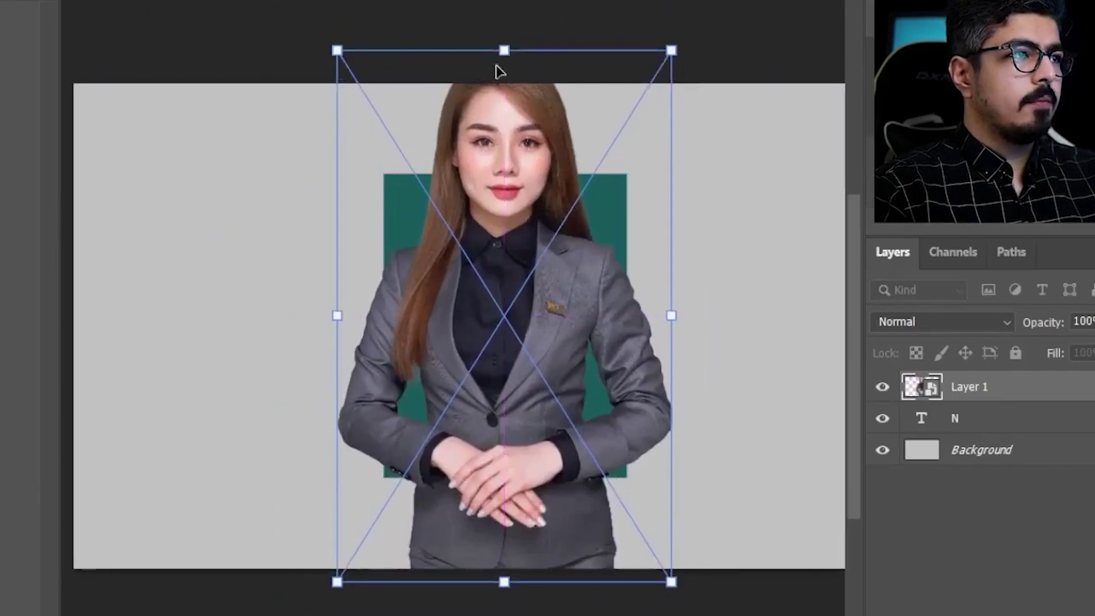
{"action": "scroll", "coordinate": [484, 177], "scroll_direction": "up", "scroll_amount": 4}
{"action": "scroll", "coordinate": [473, 378], "scroll_direction": "down", "scroll_amount": 1}
{"action": "key", "text": "Return"}
{"action": "key", "text": "ctrl+0"}
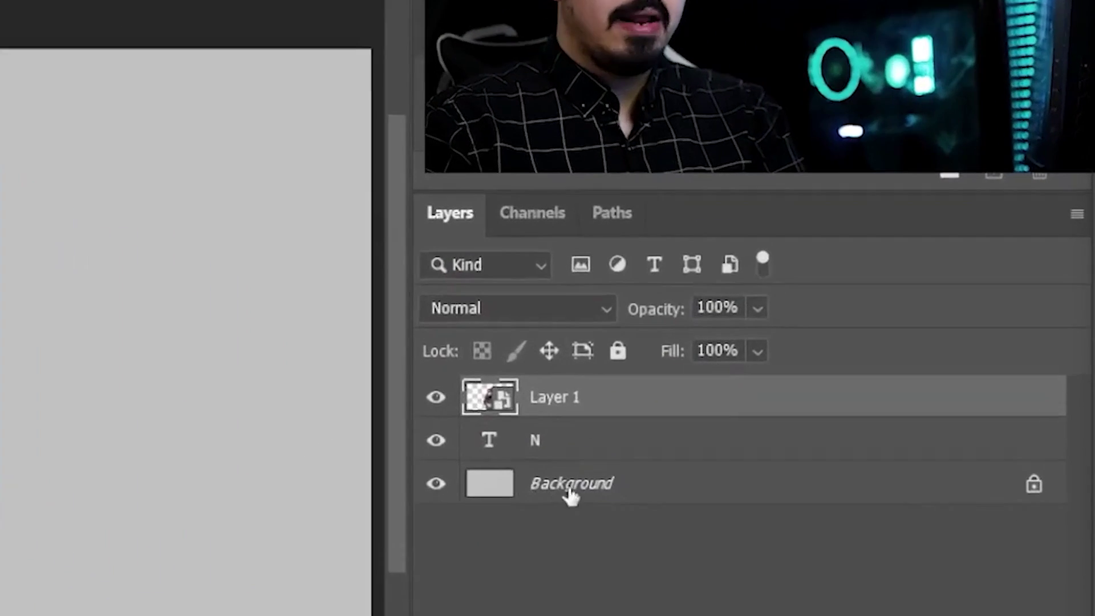
Add a Solid Color fill layer in #114040 directly above the Background.
{"action": "left_click", "coordinate": [740, 610]}
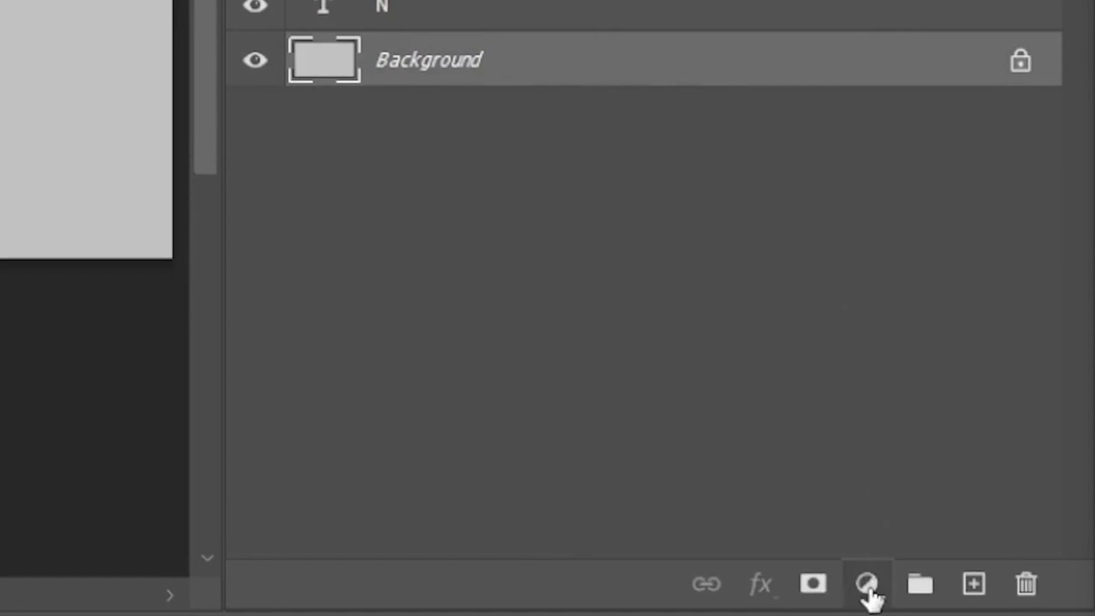
{"action": "left_click", "coordinate": [939, 595]}
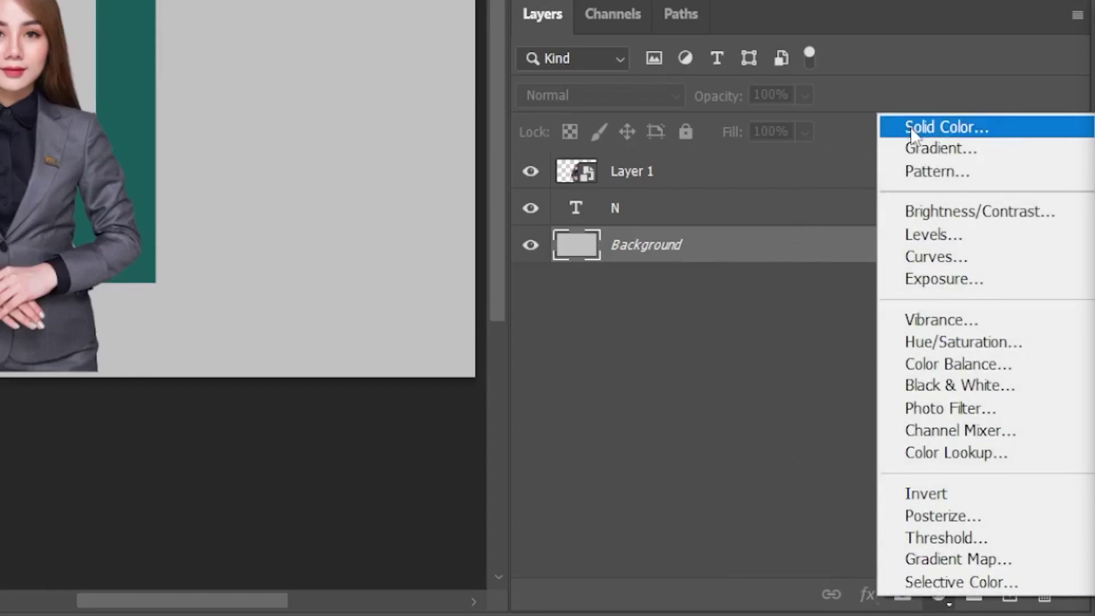
{"action": "left_click", "coordinate": [960, 131]}
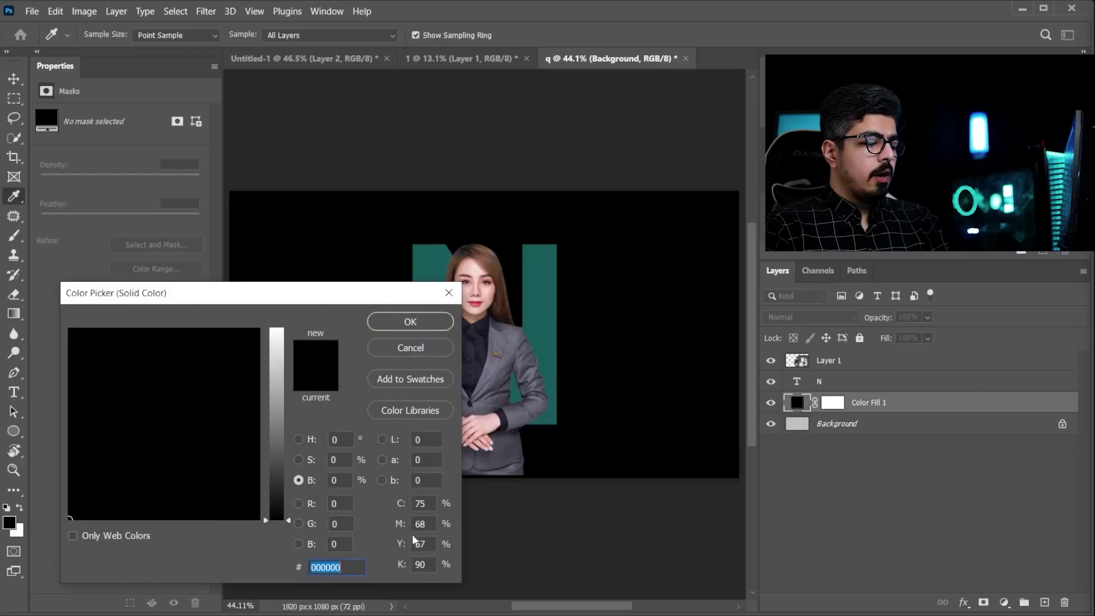
{"action": "type", "text": "114040"}
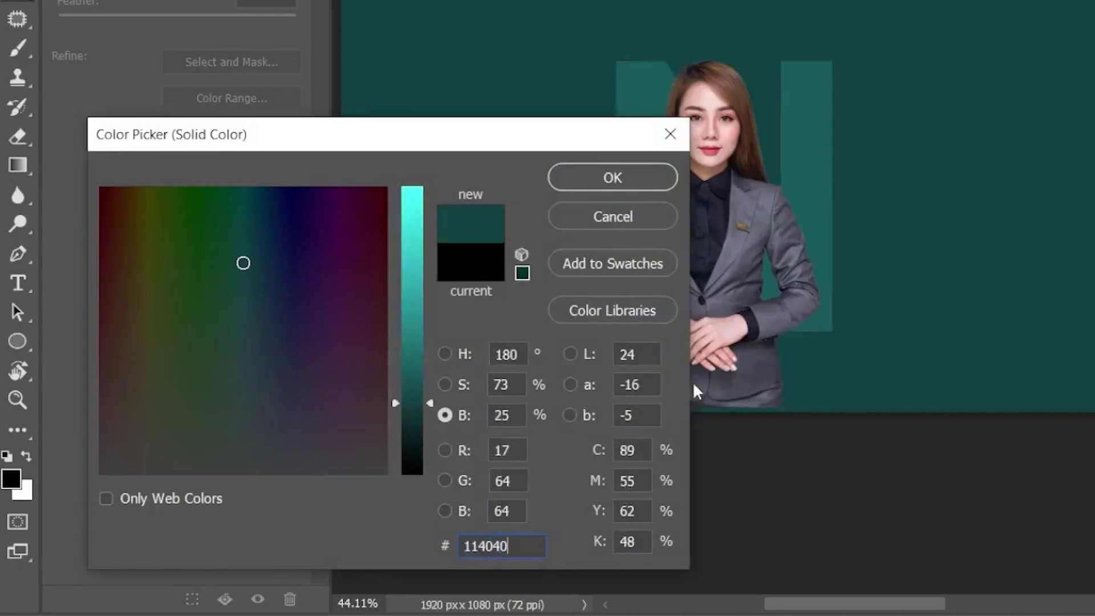
{"action": "left_click", "coordinate": [621, 181]}
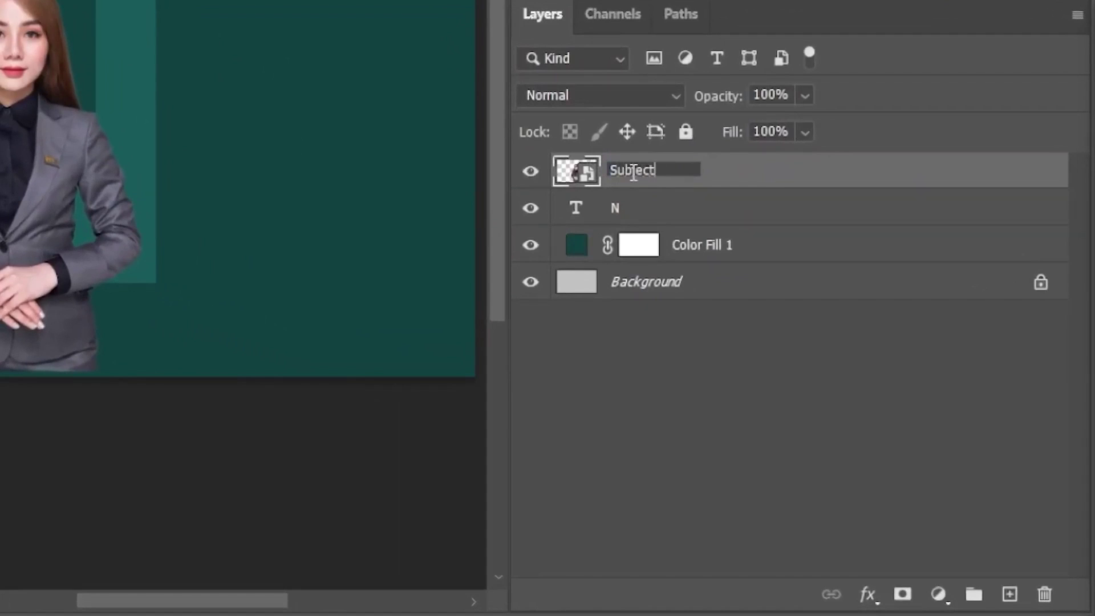
Name the woman's layer Subject and clip it to the N layer.
{"action": "key", "text": "Return"}
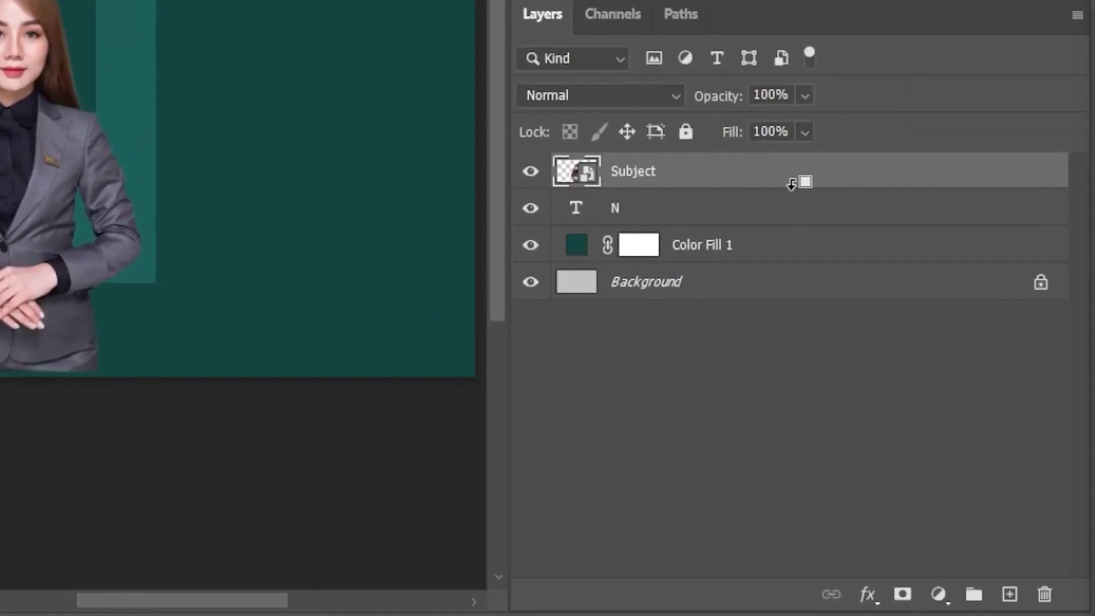
{"action": "left_click", "coordinate": [792, 184], "text": "alt"}
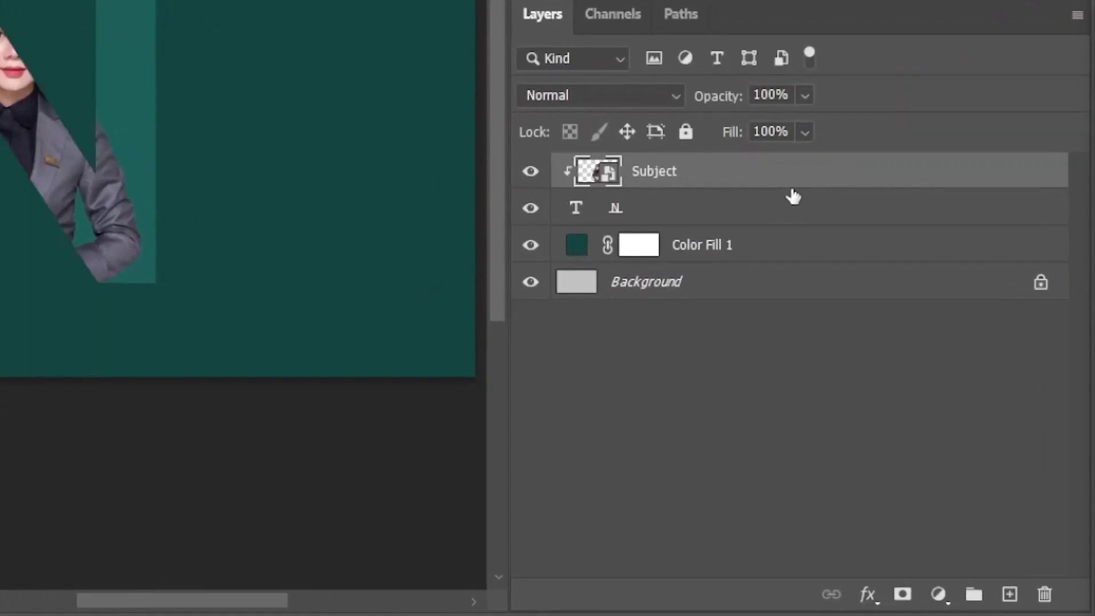
{"action": "left_click", "coordinate": [792, 190], "text": "alt"}
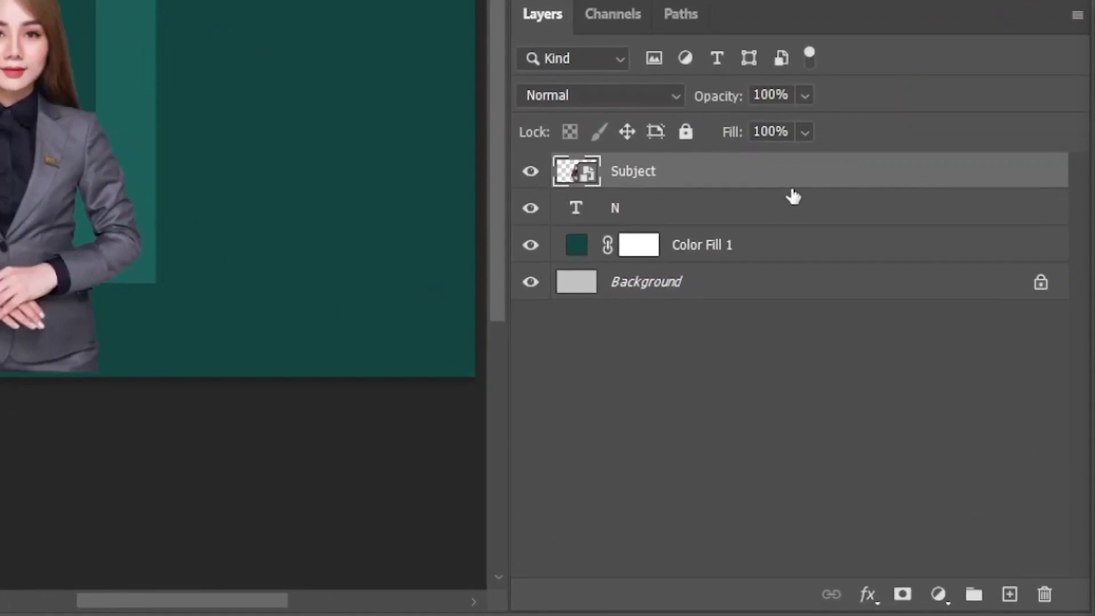
{"action": "right_click", "coordinate": [611, 176]}
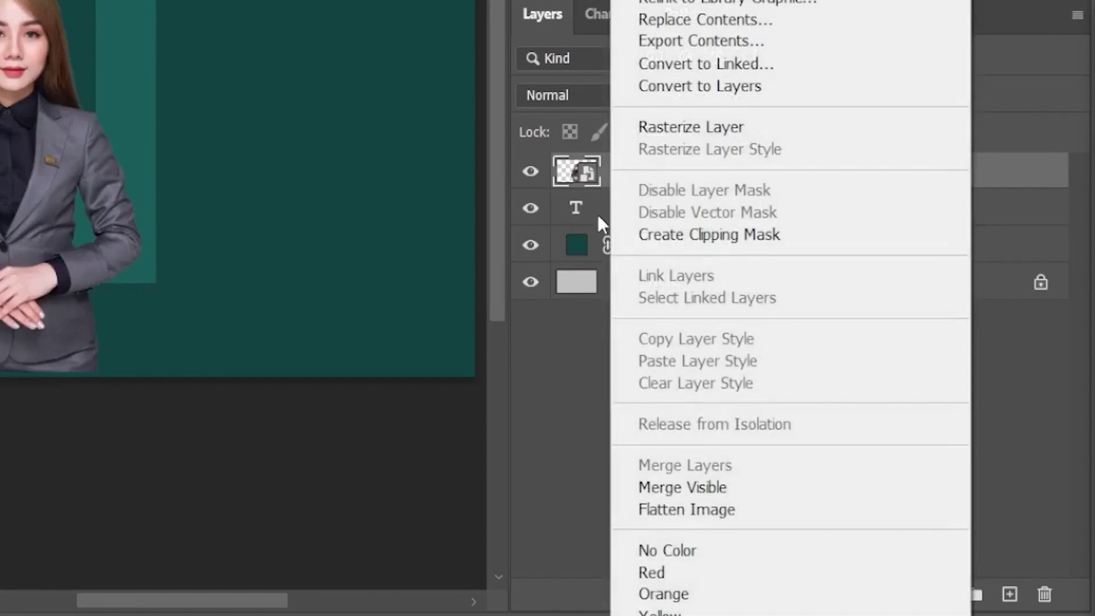
{"action": "left_click", "coordinate": [842, 238]}
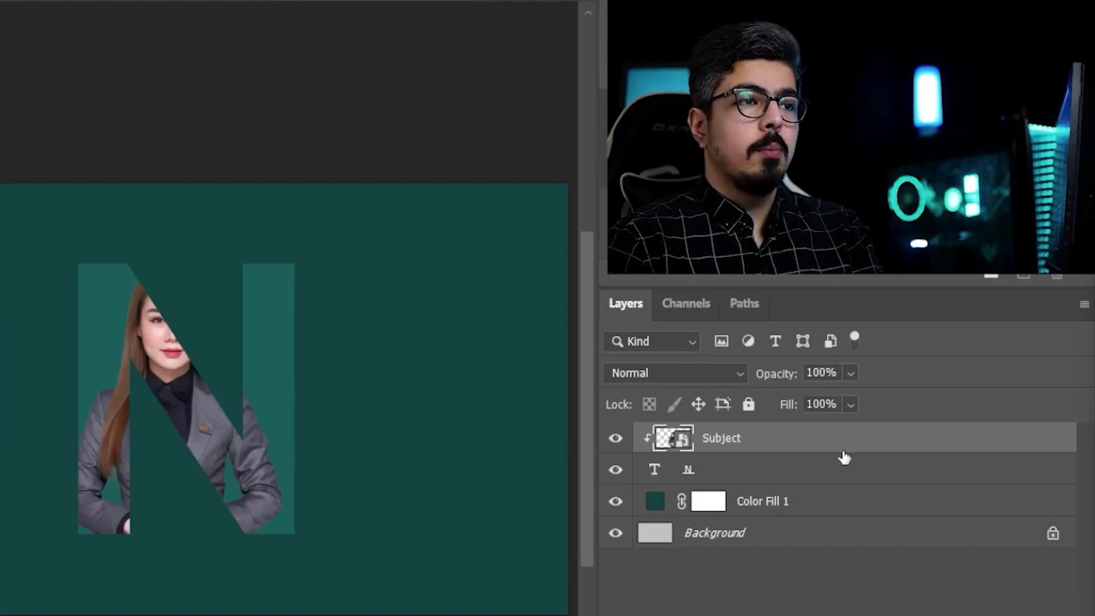
Duplicate the Subject layer to create a Subject copy.
{"action": "key", "text": "ctrl+j"}
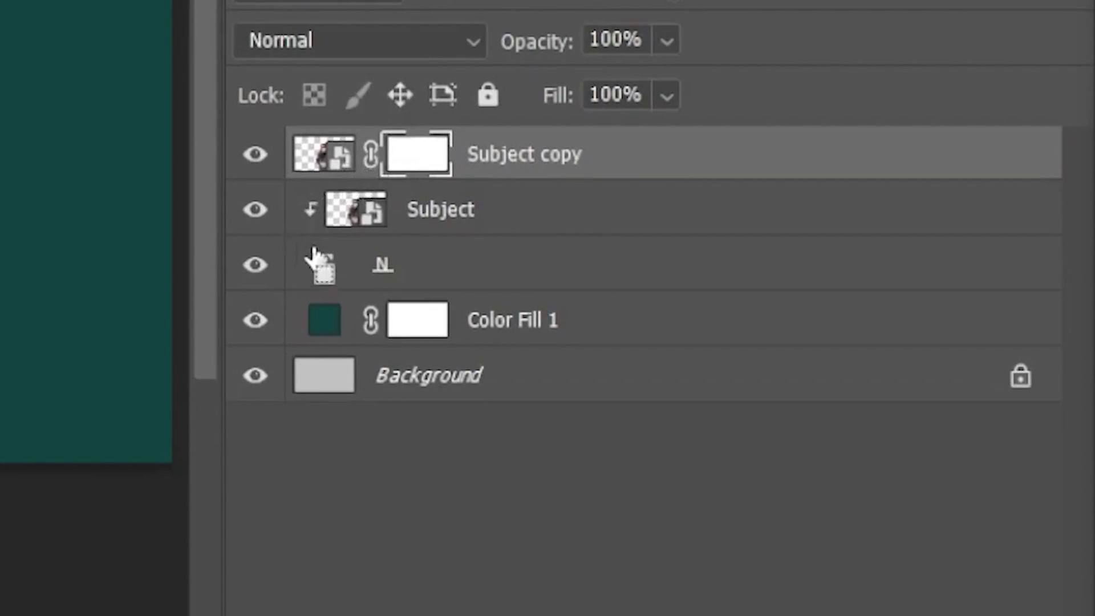
{"action": "left_click_drag", "start_coordinate": [312, 257], "coordinate": [292, 281]}
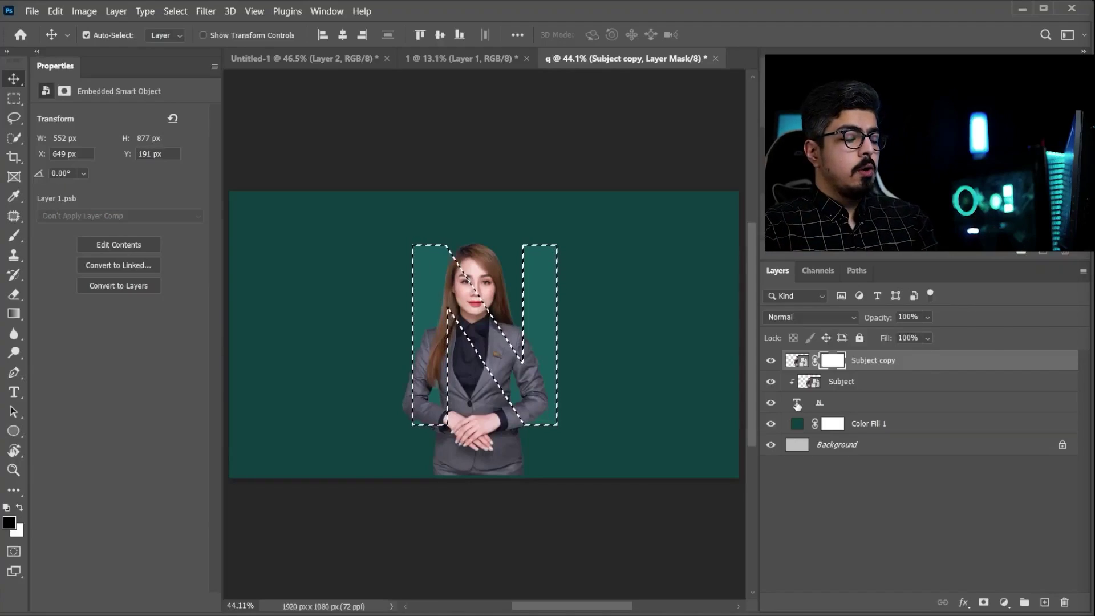
Load the N as a selection, invert it, and pick a soft Brush at 78% hardness.
{"action": "key", "text": "ctrl"}
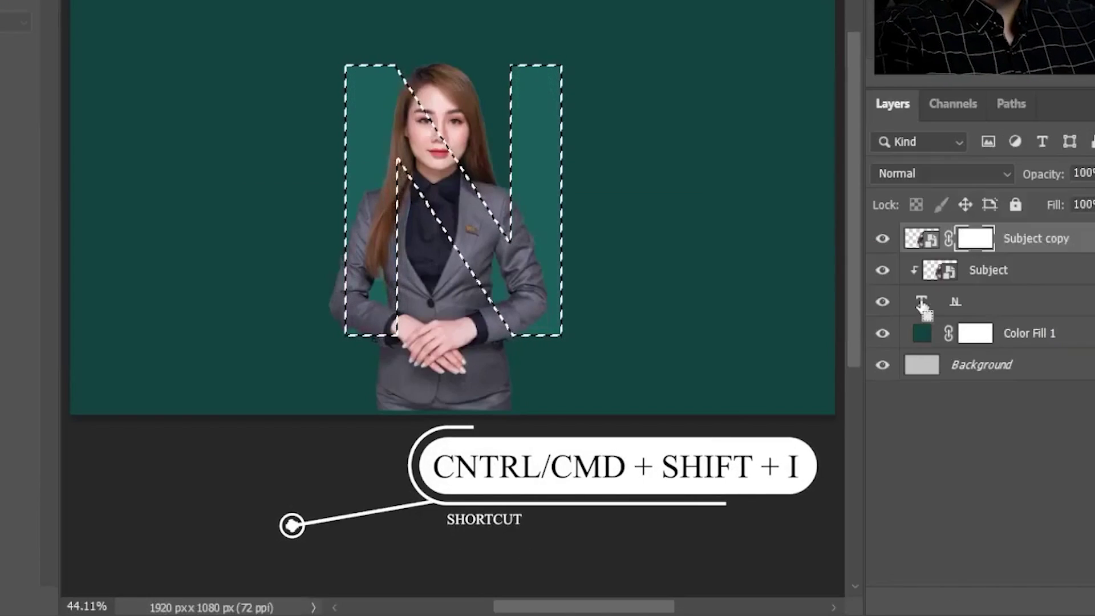
{"action": "key", "text": "ctrl+shift+i"}
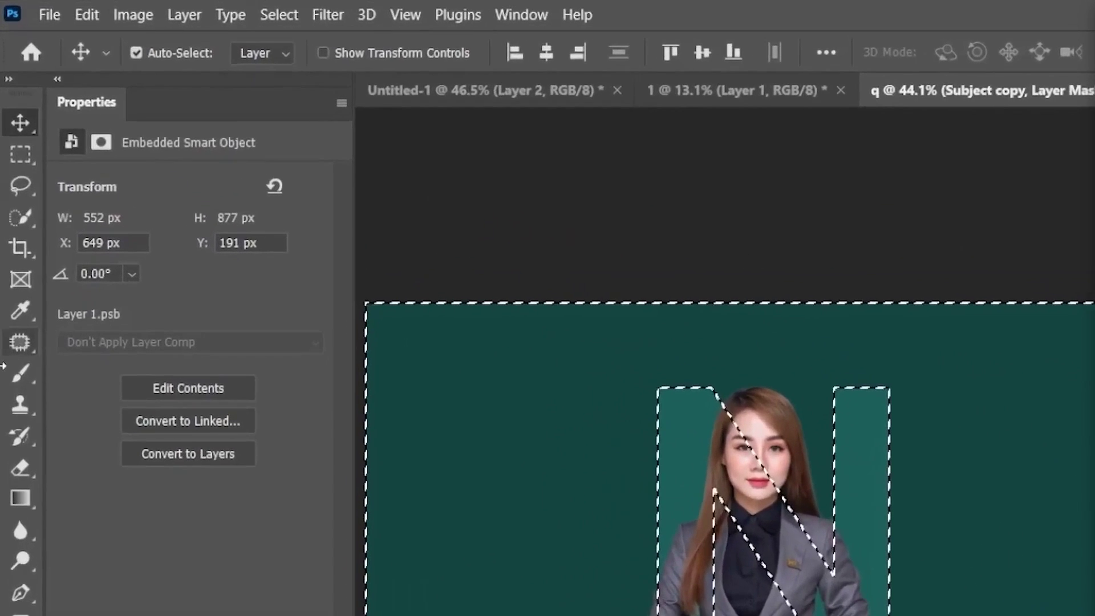
{"action": "right_click", "coordinate": [20, 373]}
{"action": "left_click", "coordinate": [112, 370]}
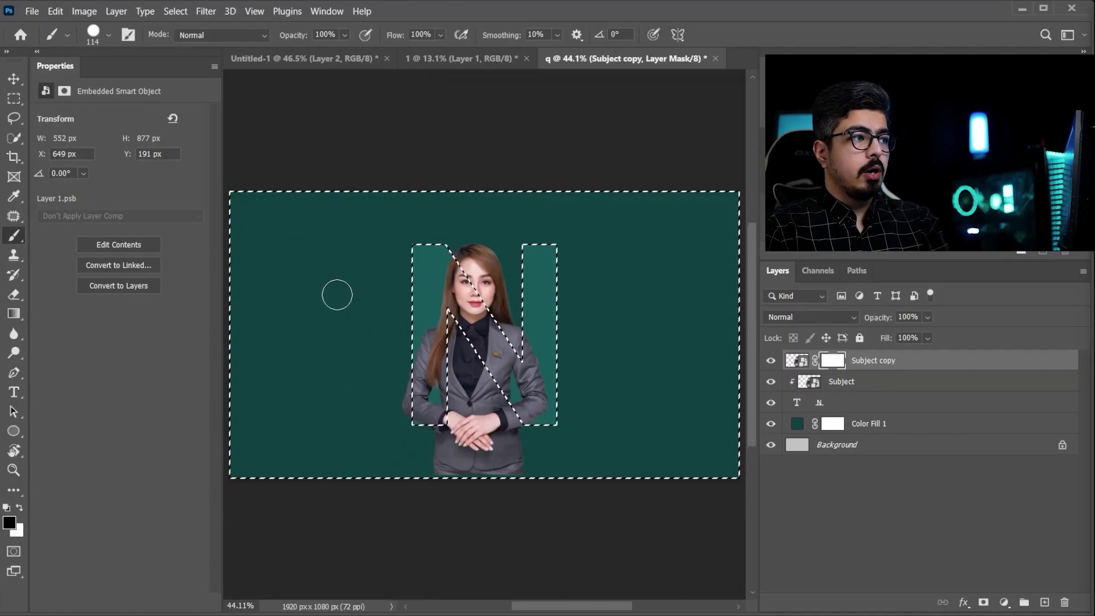
{"action": "right_click", "coordinate": [505, 126]}
{"action": "left_click_drag", "start_coordinate": [512, 359], "coordinate": [490, 360]}
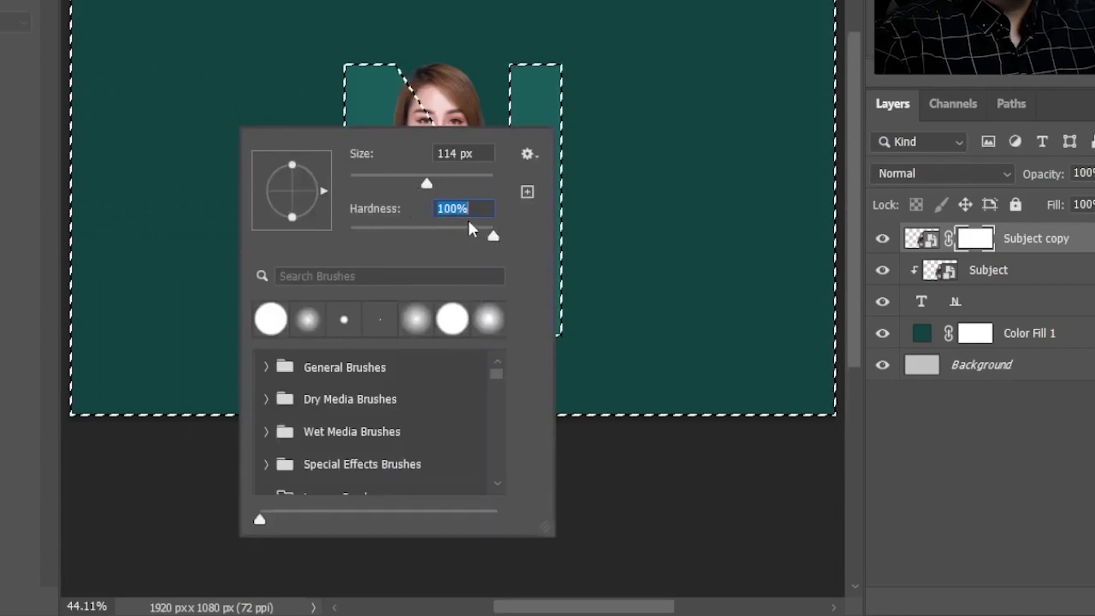
{"action": "key", "text": "Return"}
Paint black in the Subject copy mask below the hands and along the N's diagonal, then deselect.
{"action": "scroll", "coordinate": [459, 287], "scroll_direction": "up", "scroll_amount": 5}
{"action": "left_click_drag", "start_coordinate": [401, 279], "coordinate": [456, 204]}
{"action": "mouse_move", "coordinate": [425, 447]}
{"action": "left_mouse_down"}
{"action": "mouse_move", "coordinate": [359, 494]}
{"action": "mouse_move", "coordinate": [411, 546]}
{"action": "mouse_move", "coordinate": [400, 525]}
{"action": "mouse_move", "coordinate": [416, 480]}
{"action": "mouse_move", "coordinate": [395, 423]}
{"action": "mouse_move", "coordinate": [572, 459]}
{"action": "mouse_move", "coordinate": [572, 414]}
{"action": "mouse_move", "coordinate": [442, 328]}
{"action": "mouse_move", "coordinate": [521, 330]}
{"action": "left_mouse_up"}
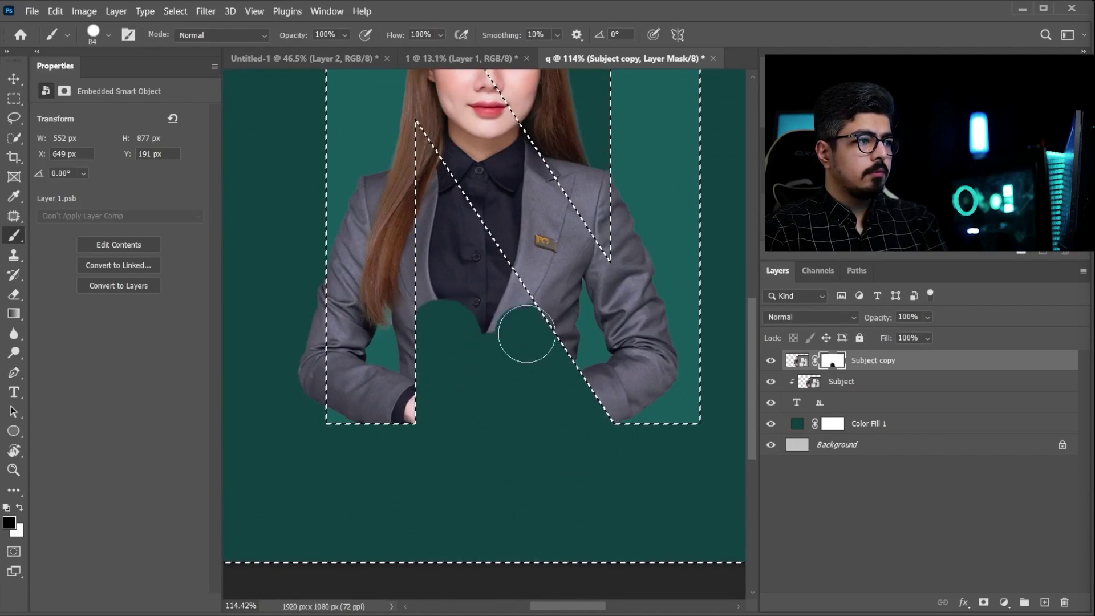
{"action": "scroll", "coordinate": [520, 330], "scroll_direction": "up", "scroll_amount": 3}
{"action": "key", "text": "bracketleft"}
{"action": "key", "text": "bracketleft"}
{"action": "mouse_move", "coordinate": [410, 245]}
{"action": "left_mouse_down"}
{"action": "mouse_move", "coordinate": [501, 435]}
{"action": "mouse_move", "coordinate": [484, 448]}
{"action": "left_mouse_up"}
{"action": "scroll", "coordinate": [518, 481], "scroll_direction": "down", "scroll_amount": 5}
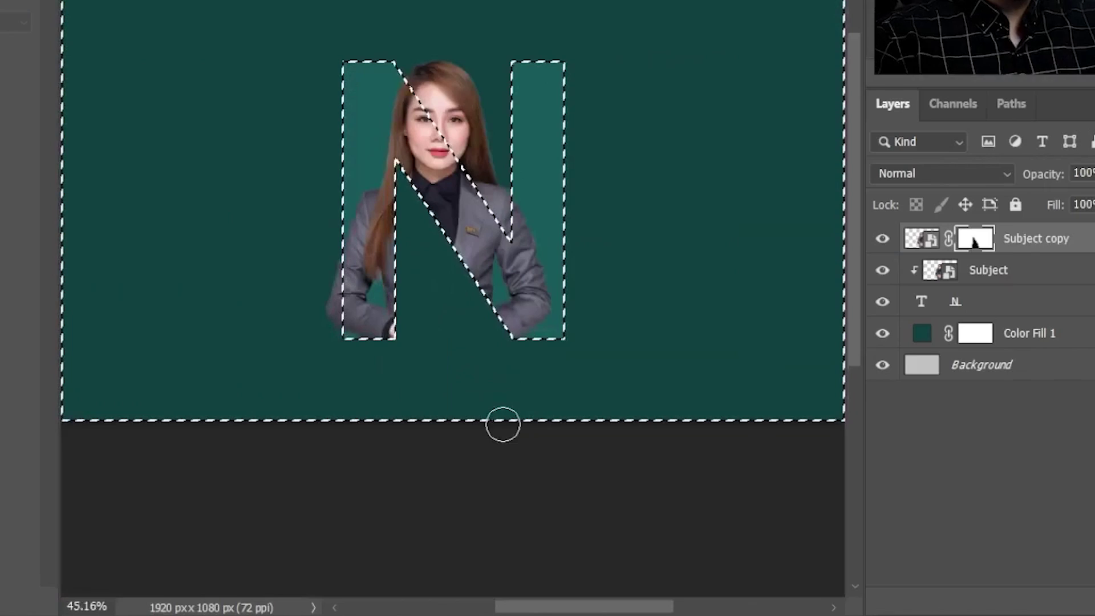
{"action": "key", "text": "v"}
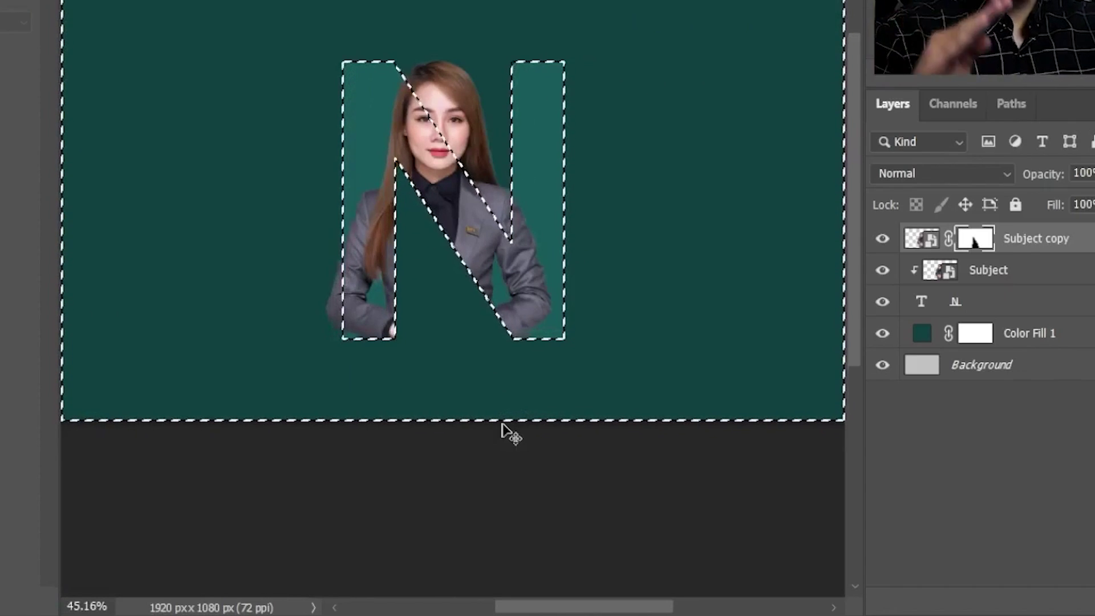
{"action": "key", "text": "ctrl+d"}
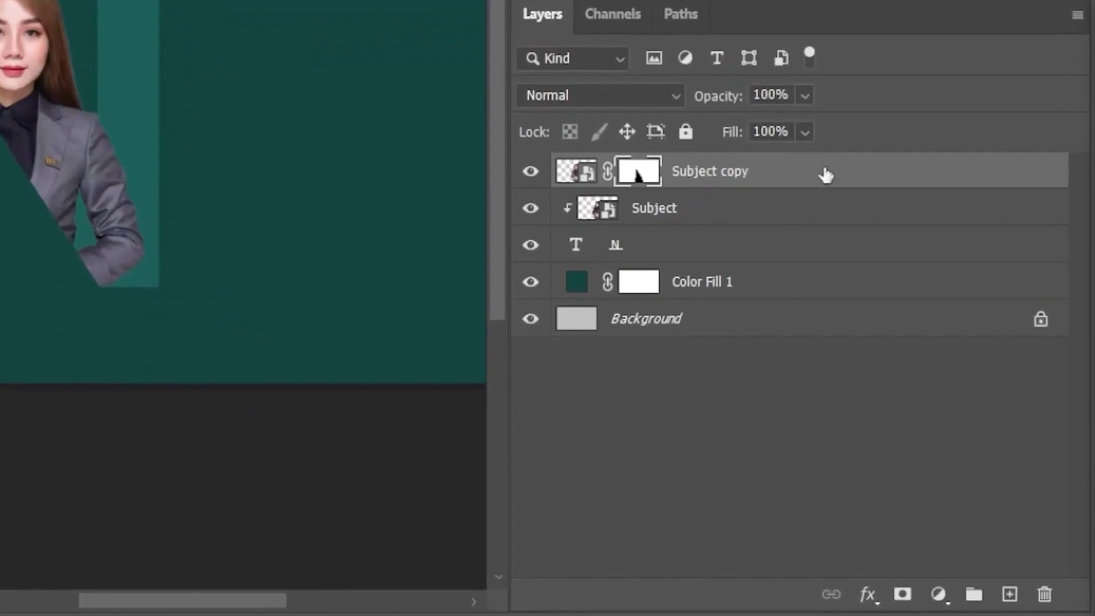
Select the N text layer and open its Layer Style dialog.
{"action": "left_click", "coordinate": [805, 251]}
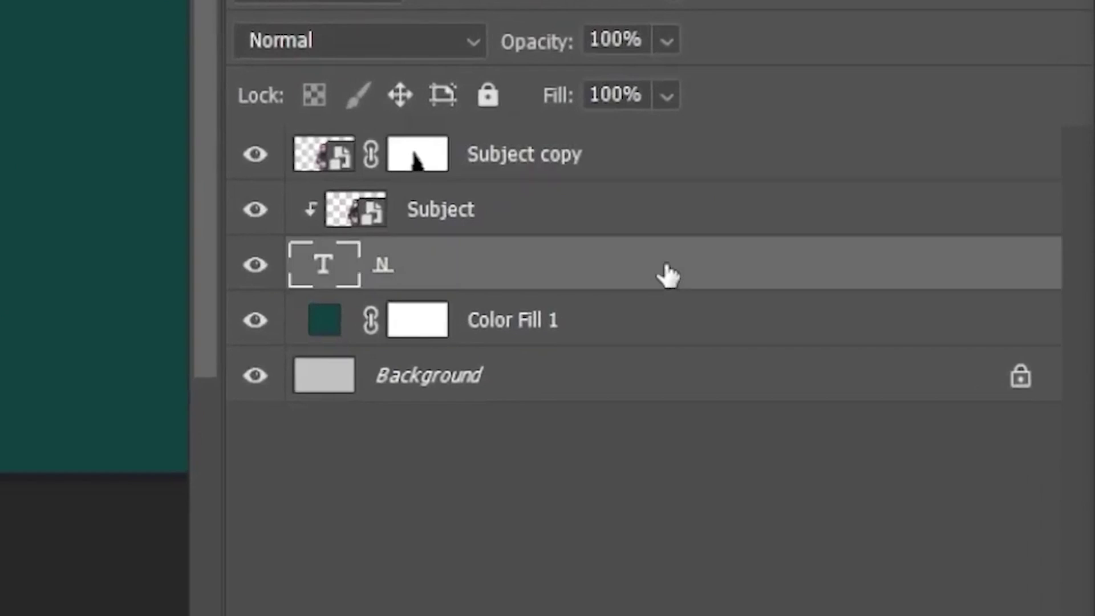
{"action": "double_click", "coordinate": [913, 278]}
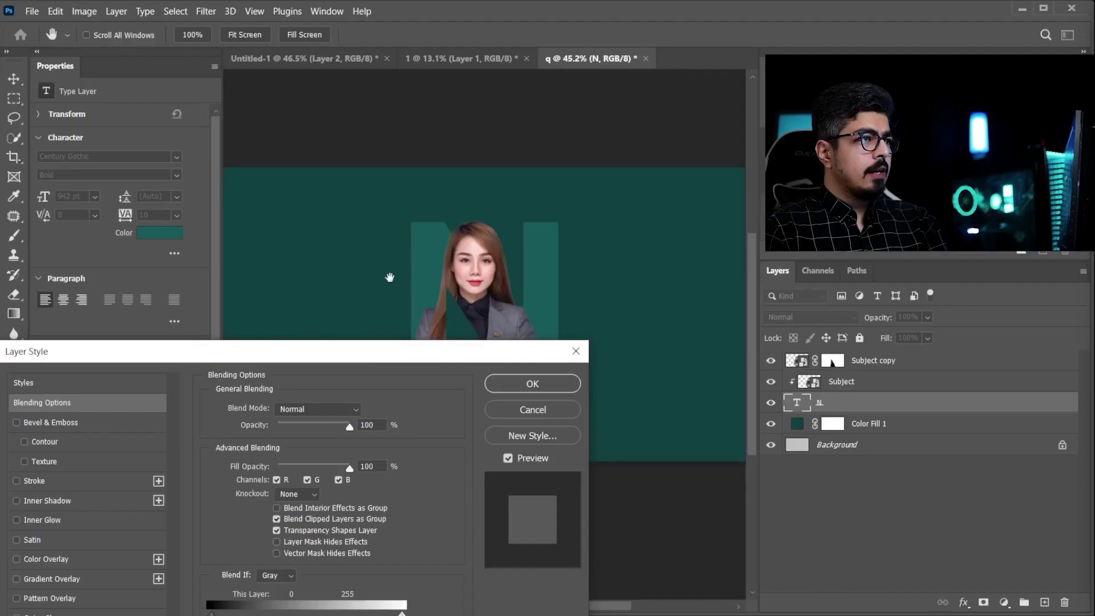
{"action": "left_click_drag", "start_coordinate": [389, 275], "coordinate": [387, 186]}
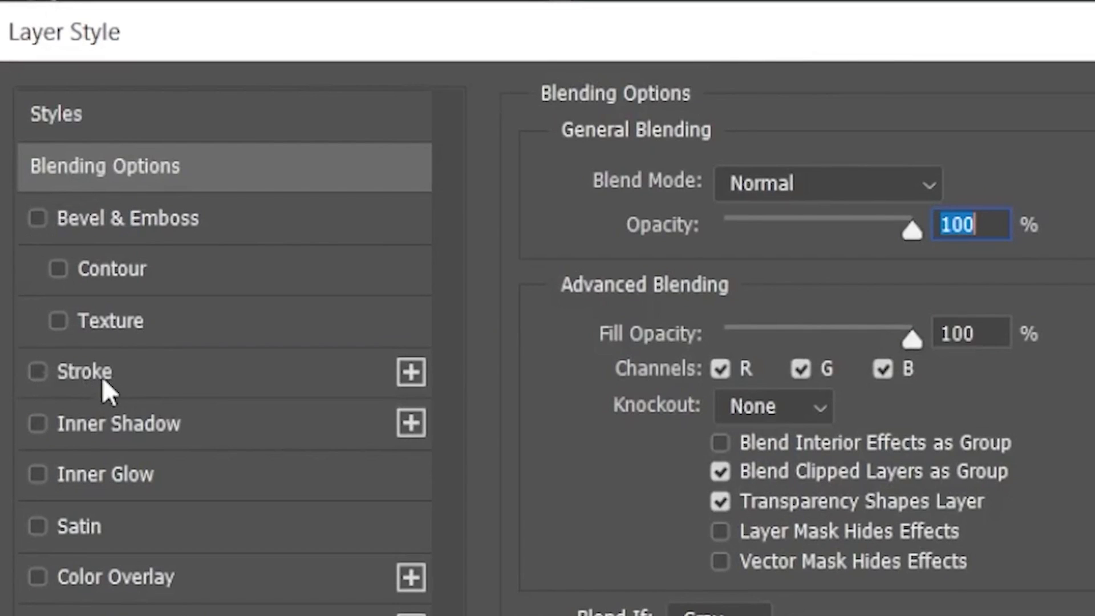
Add a Stroke to the N with Outside position and Gradient fill, and open its gradient.
{"action": "left_click", "coordinate": [85, 371]}
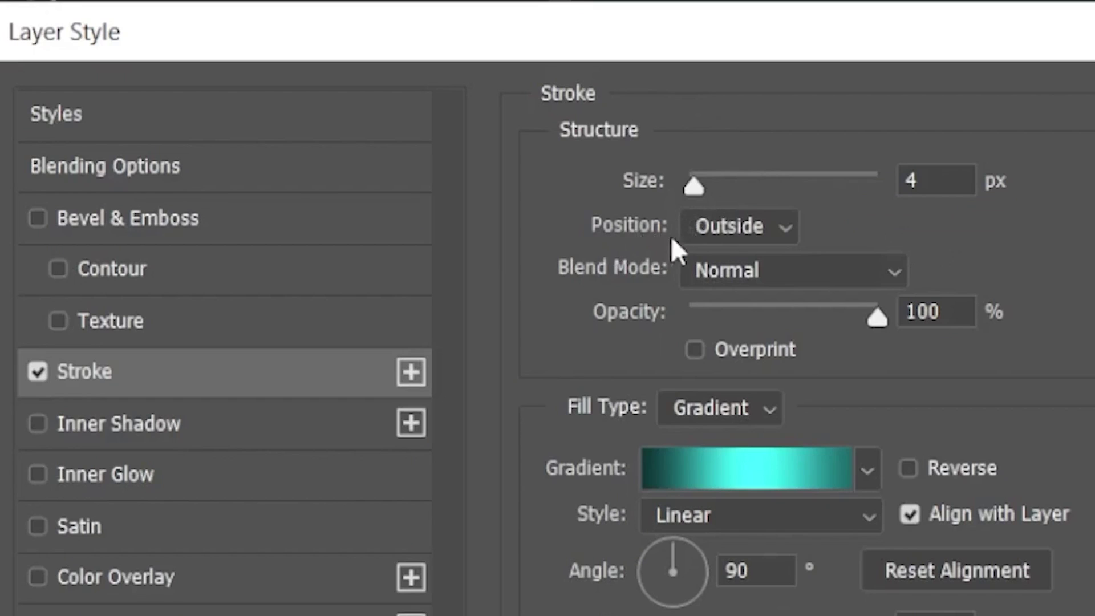
{"action": "left_click", "coordinate": [492, 285]}
{"action": "left_click", "coordinate": [747, 267]}
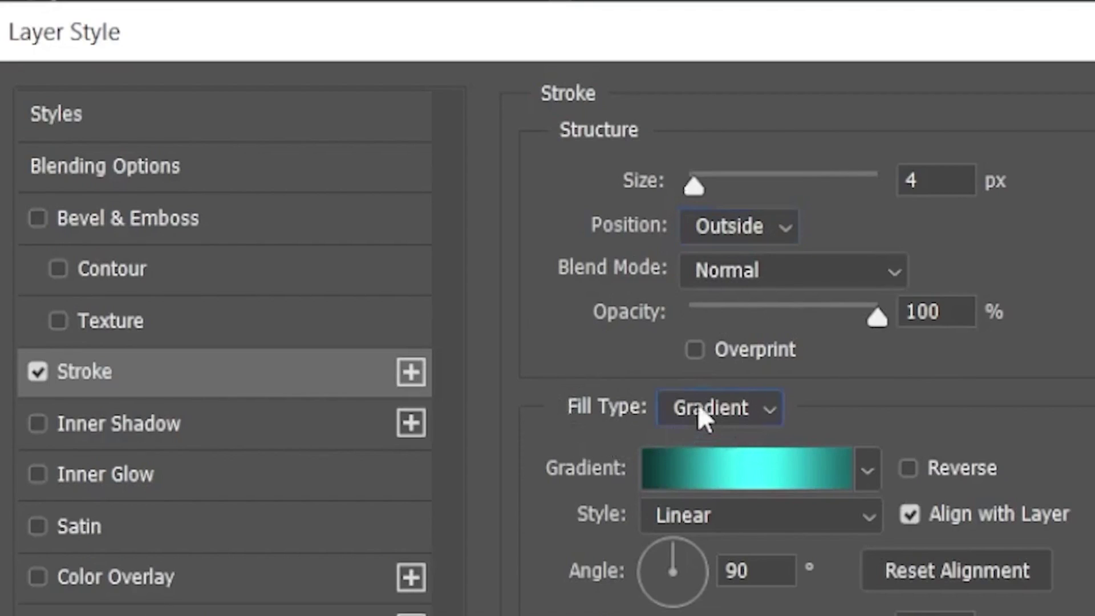
{"action": "left_click", "coordinate": [701, 415]}
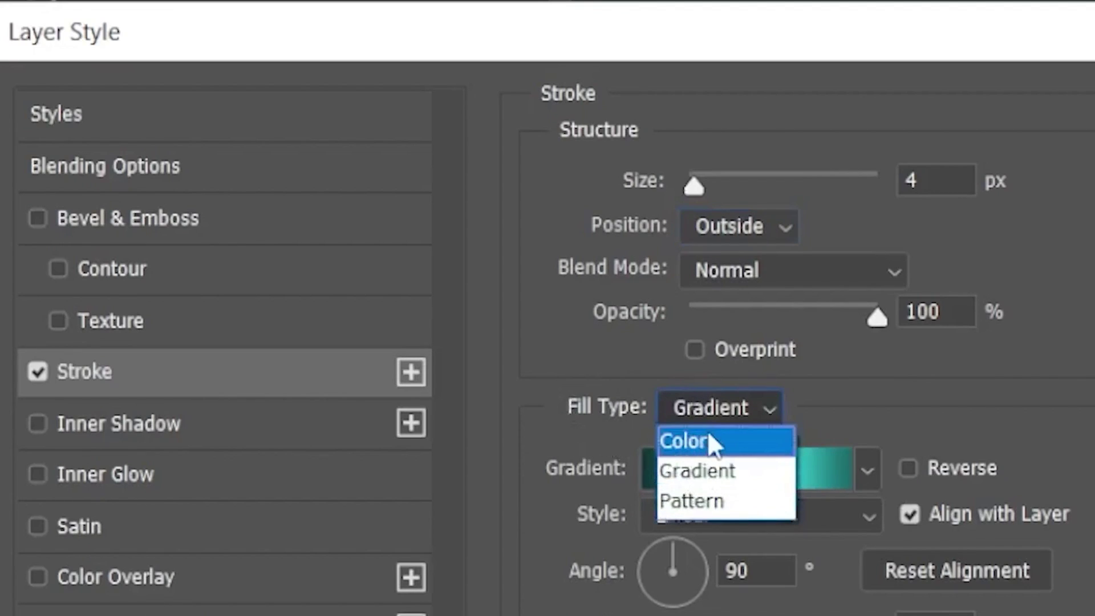
{"action": "left_click", "coordinate": [733, 474]}
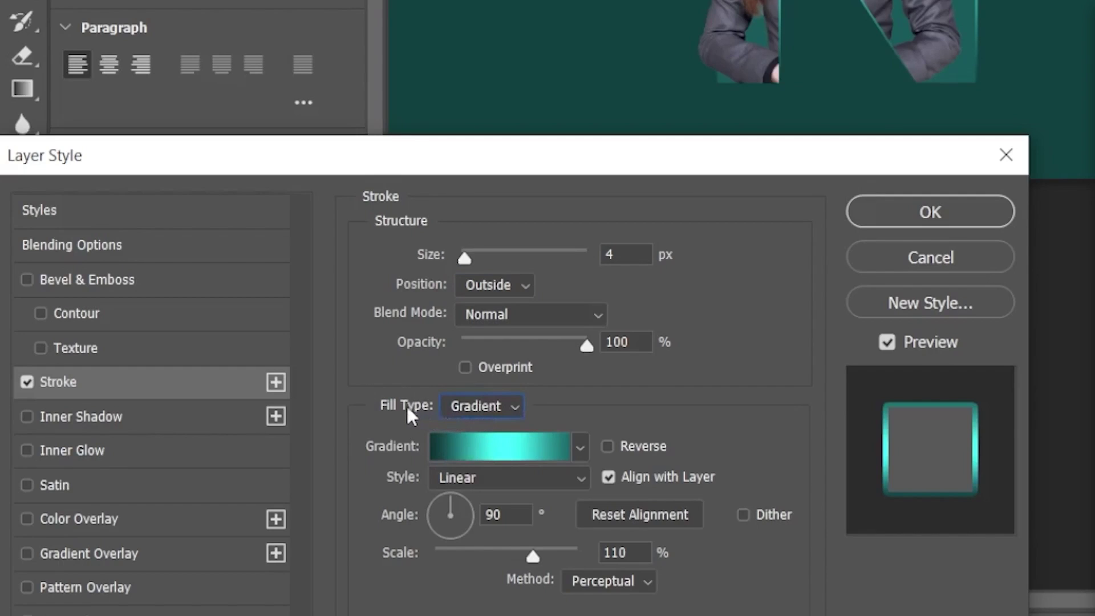
{"action": "left_click", "coordinate": [475, 450]}
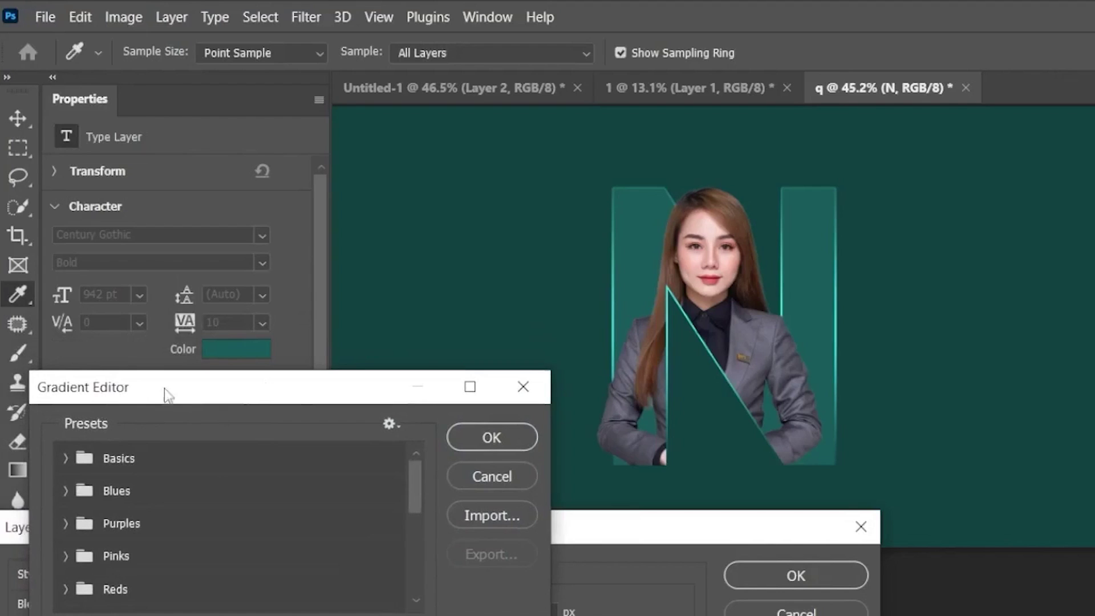
Reposition the Gradient Editor and look through the Basics gradient presets.
{"action": "left_click_drag", "start_coordinate": [168, 393], "coordinate": [144, 384]}
{"action": "left_click_drag", "start_coordinate": [240, 405], "coordinate": [280, 381]}
{"action": "left_click", "coordinate": [79, 447]}
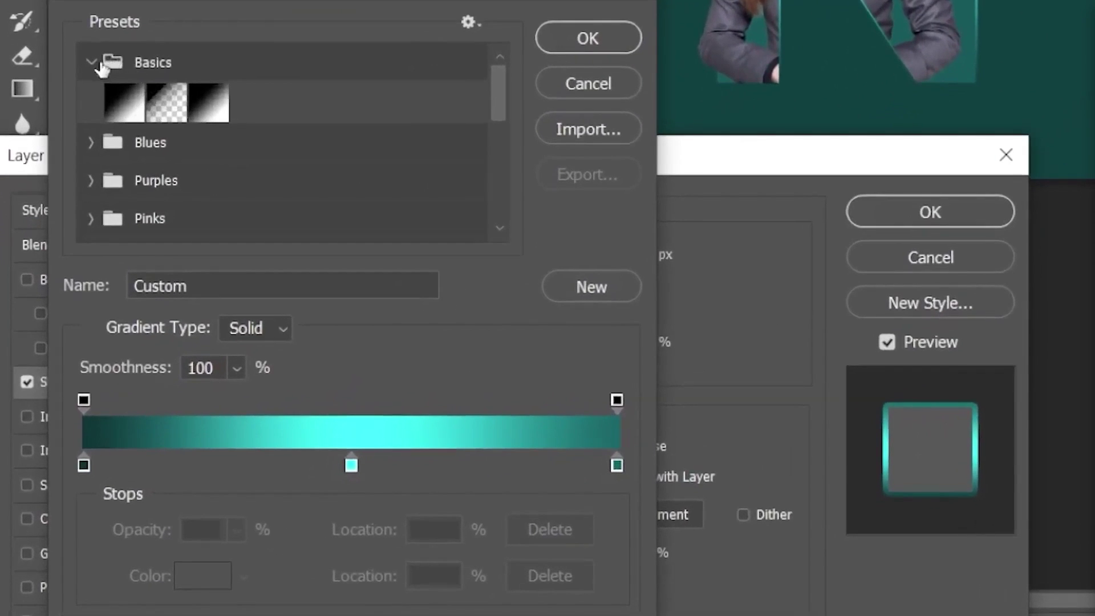
{"action": "left_click", "coordinate": [91, 63]}
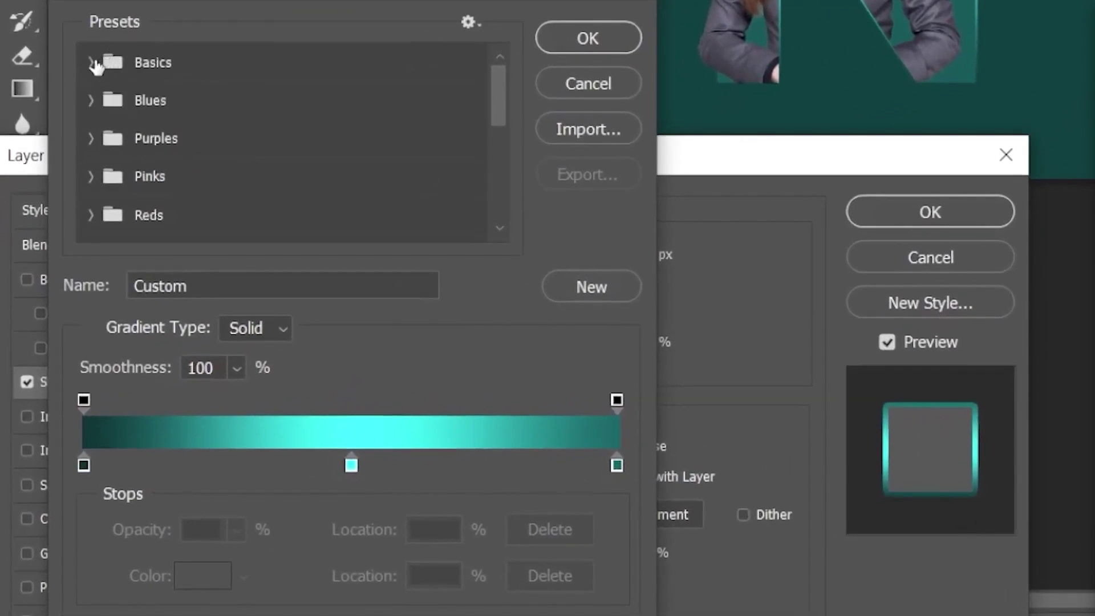
{"action": "left_click", "coordinate": [93, 63]}
{"action": "left_click", "coordinate": [88, 62]}
Set the left gradient stop to dark teal 0e3434 and the right stop to teal.
{"action": "double_click", "coordinate": [81, 465]}
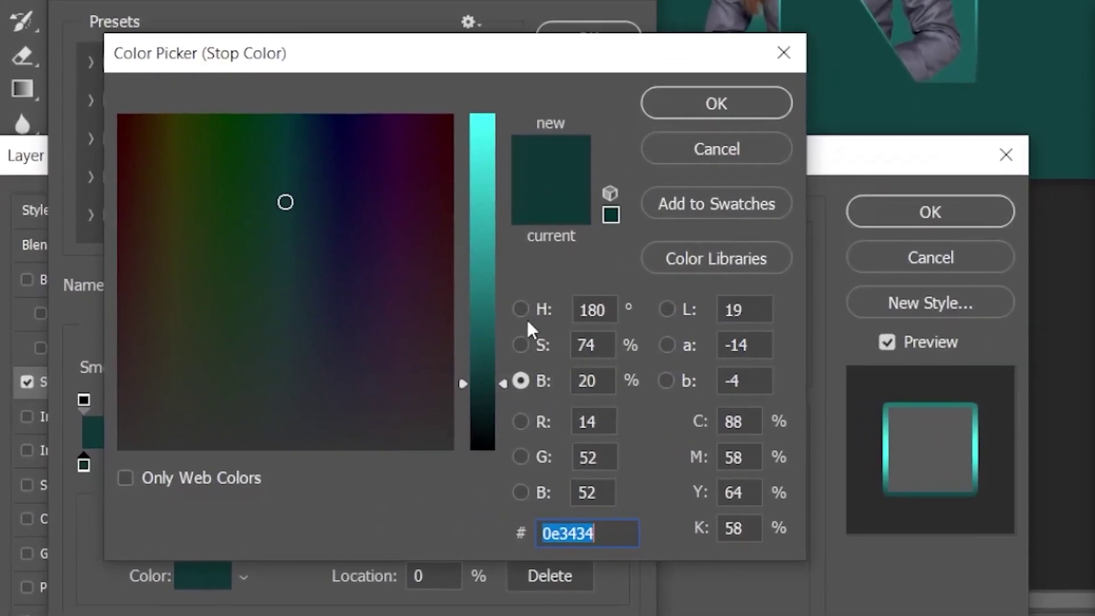
{"action": "left_click", "coordinate": [521, 311]}
{"action": "left_click", "coordinate": [519, 381]}
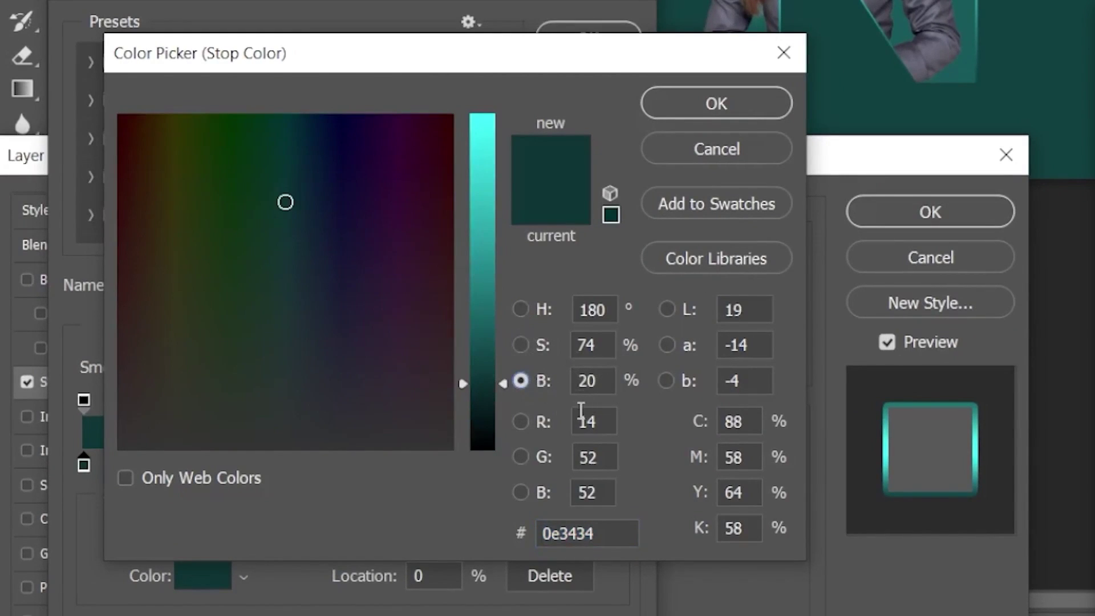
{"action": "left_click", "coordinate": [699, 103]}
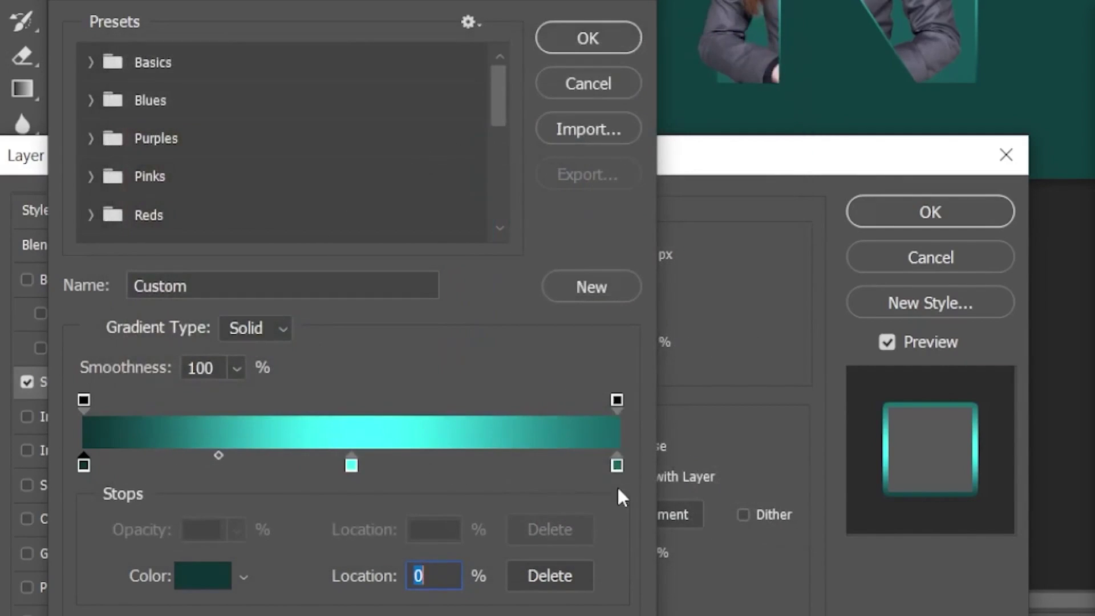
{"action": "double_click", "coordinate": [617, 466]}
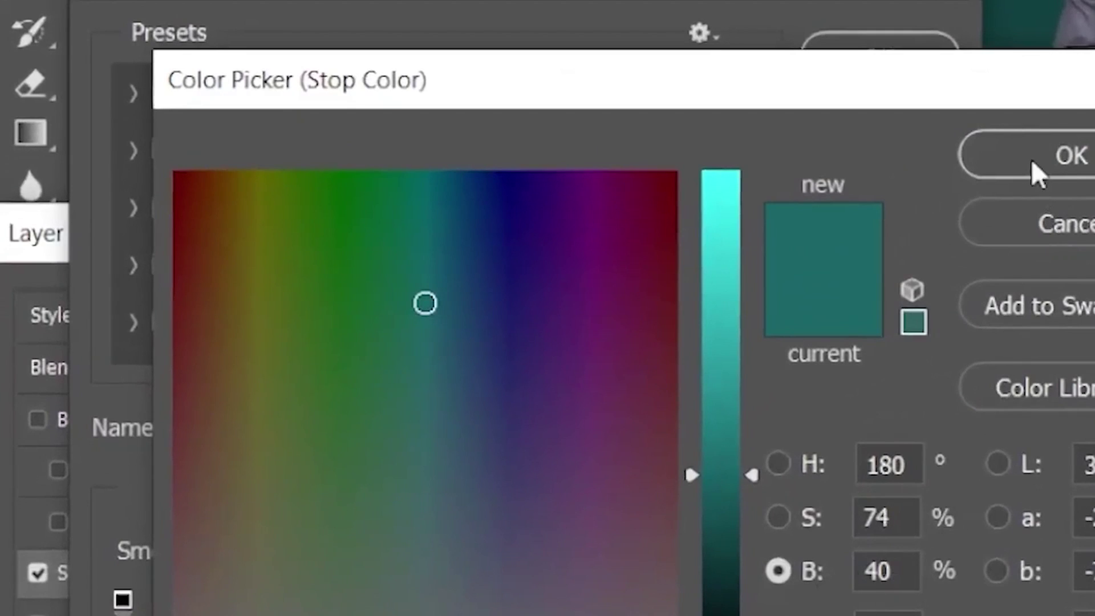
{"action": "left_click", "coordinate": [1031, 159]}
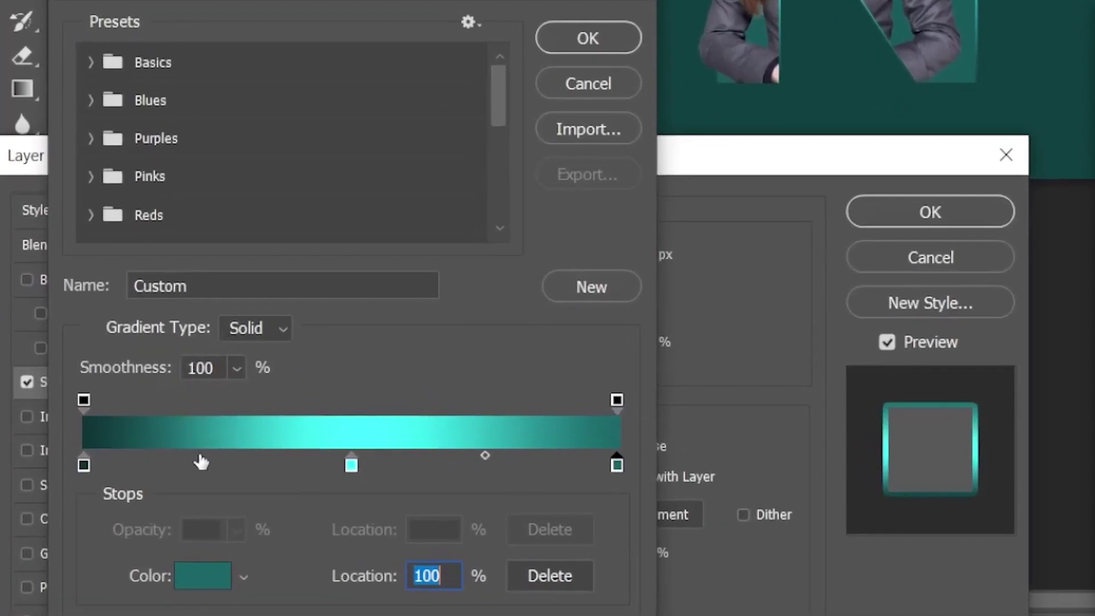
Add a bright cyan 42ffff stop at 50% location and apply the gradient.
{"action": "left_click", "coordinate": [271, 465]}
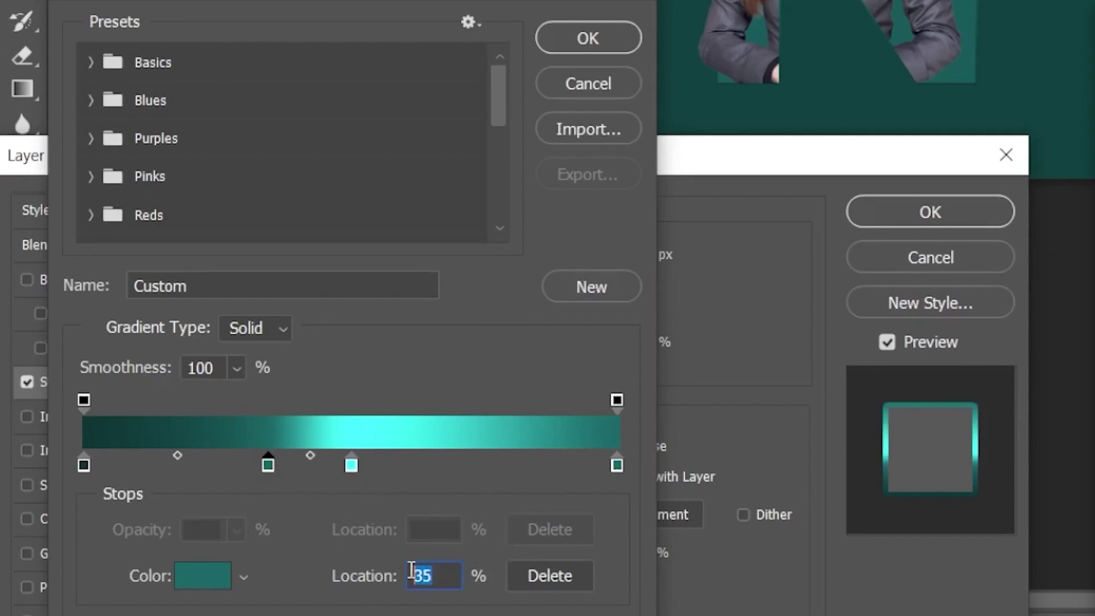
{"action": "type", "text": "50"}
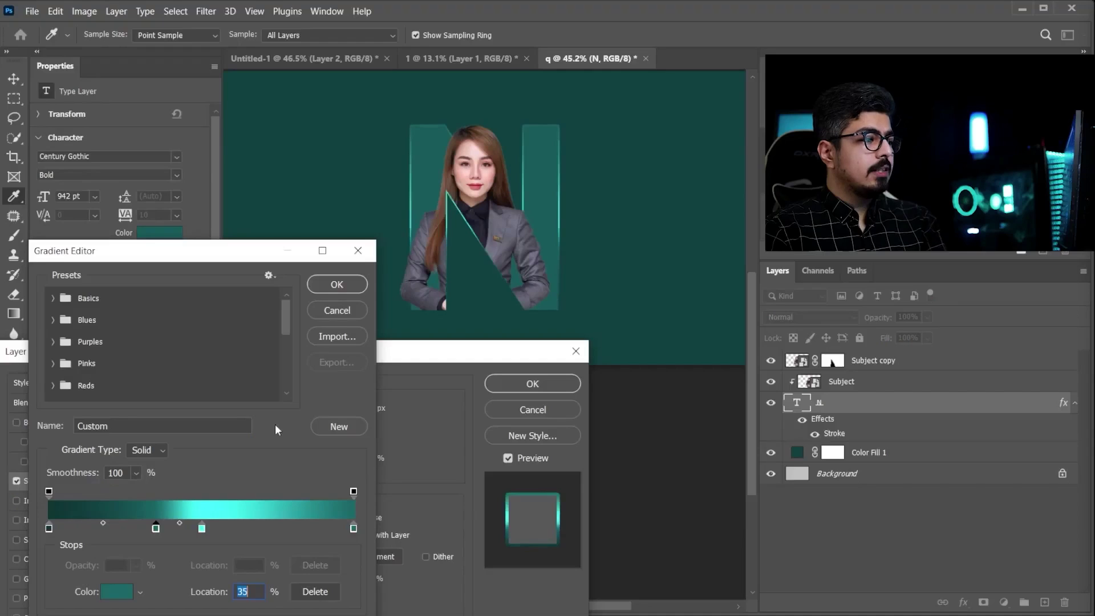
{"action": "key", "text": "Return"}
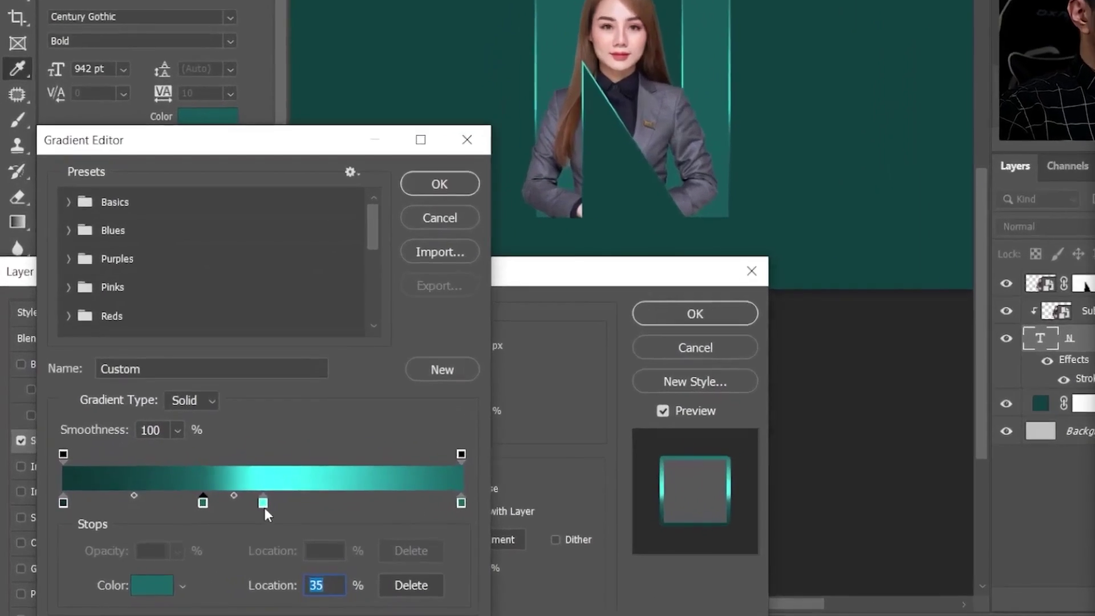
{"action": "double_click", "coordinate": [202, 528]}
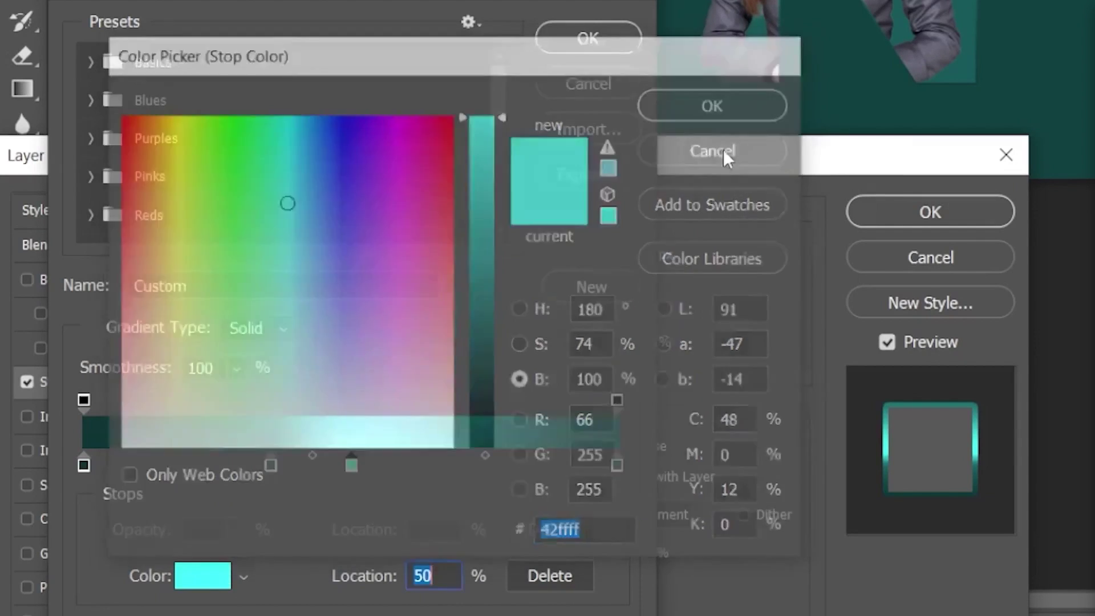
{"action": "left_click", "coordinate": [724, 150]}
{"action": "left_click", "coordinate": [335, 316]}
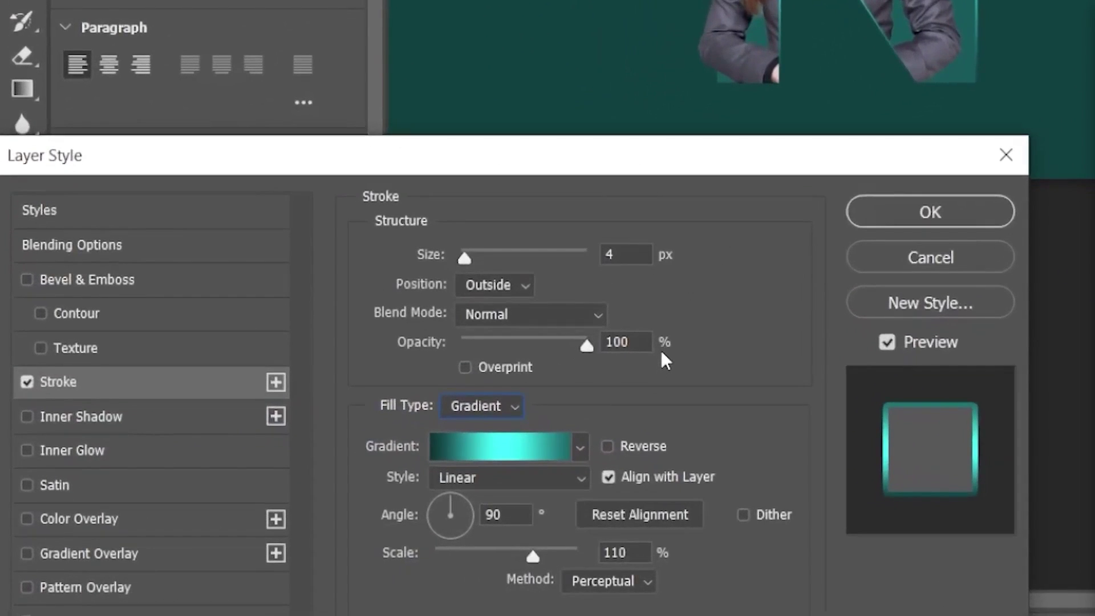
Keep the stroke's Linear gradient style and add a Multiply Inner Shadow to the N.
{"action": "left_click", "coordinate": [476, 486]}
{"action": "left_click", "coordinate": [466, 498]}
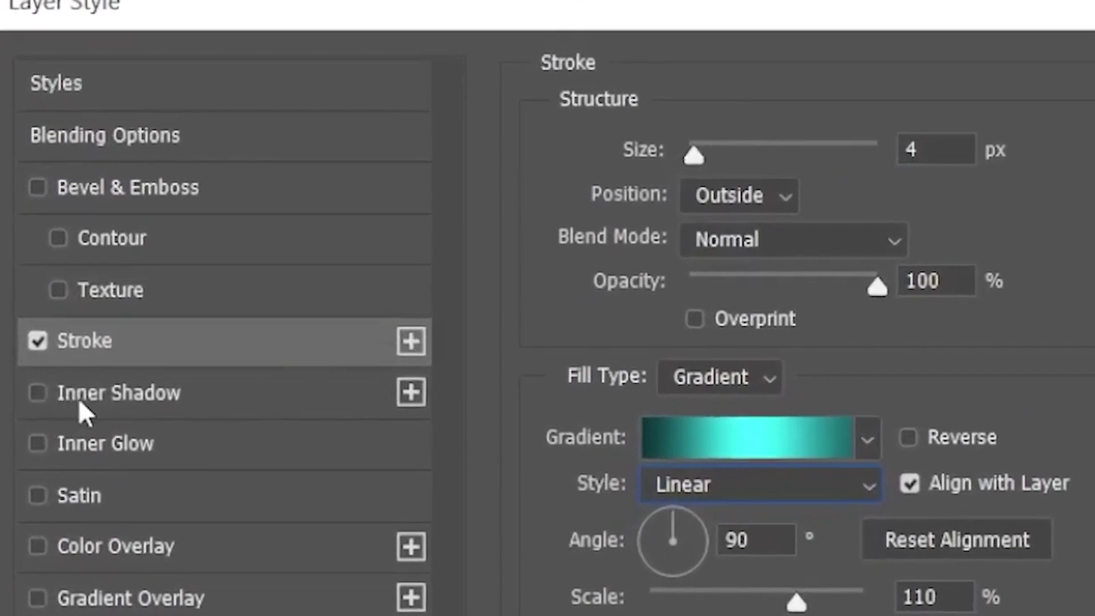
{"action": "left_click", "coordinate": [82, 411]}
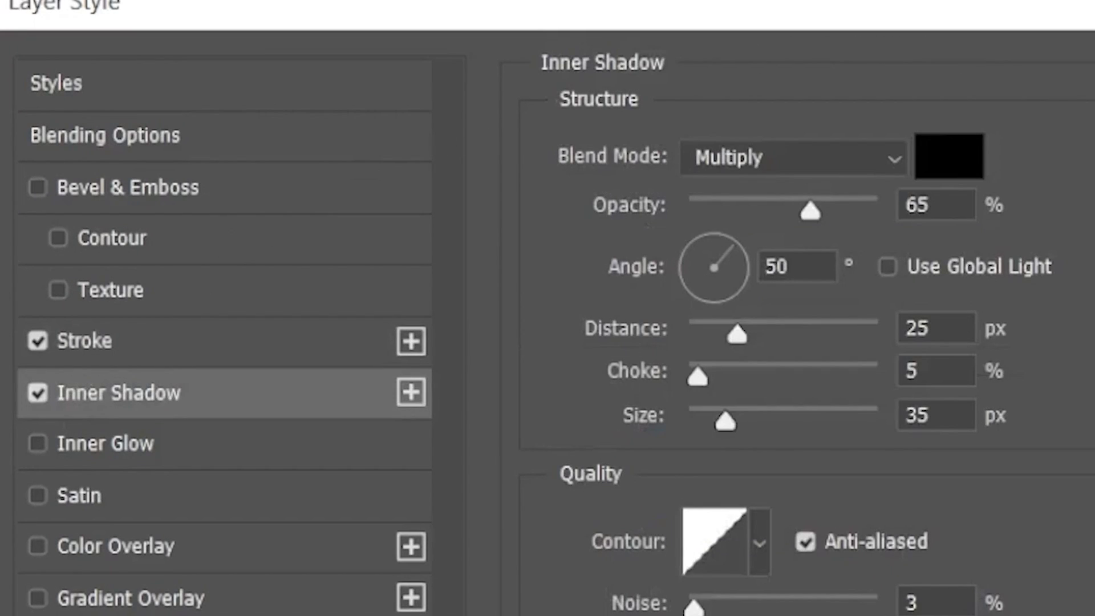
{"action": "left_click", "coordinate": [766, 154]}
{"action": "left_click", "coordinate": [788, 143]}
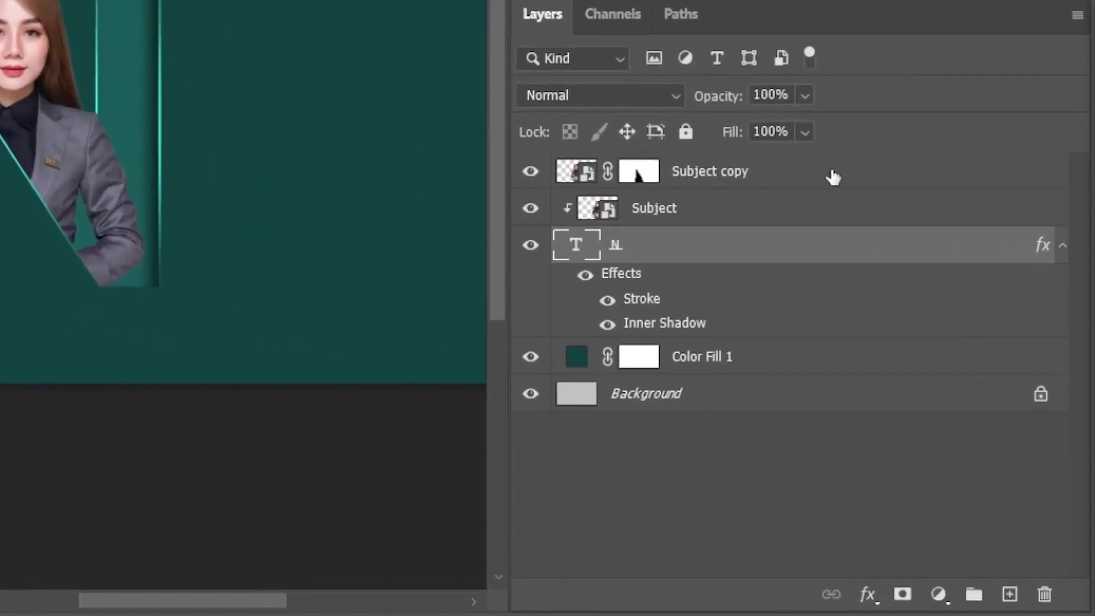
Above the Subject copy layer, add a 72 pt text layer reading 'Your name'.
{"action": "left_click", "coordinate": [833, 177]}
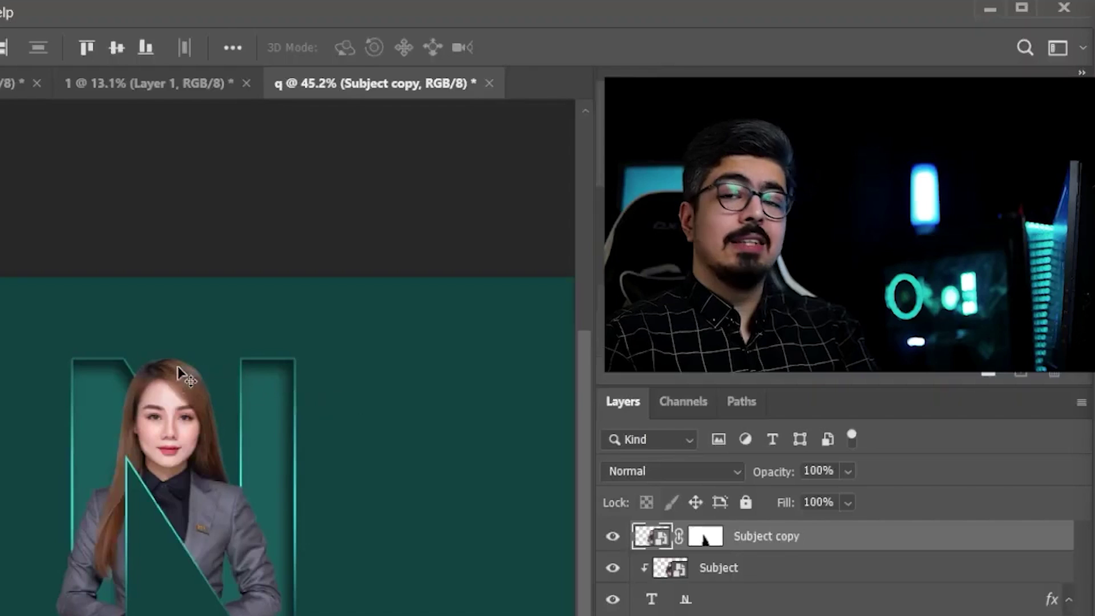
{"action": "key", "text": "t"}
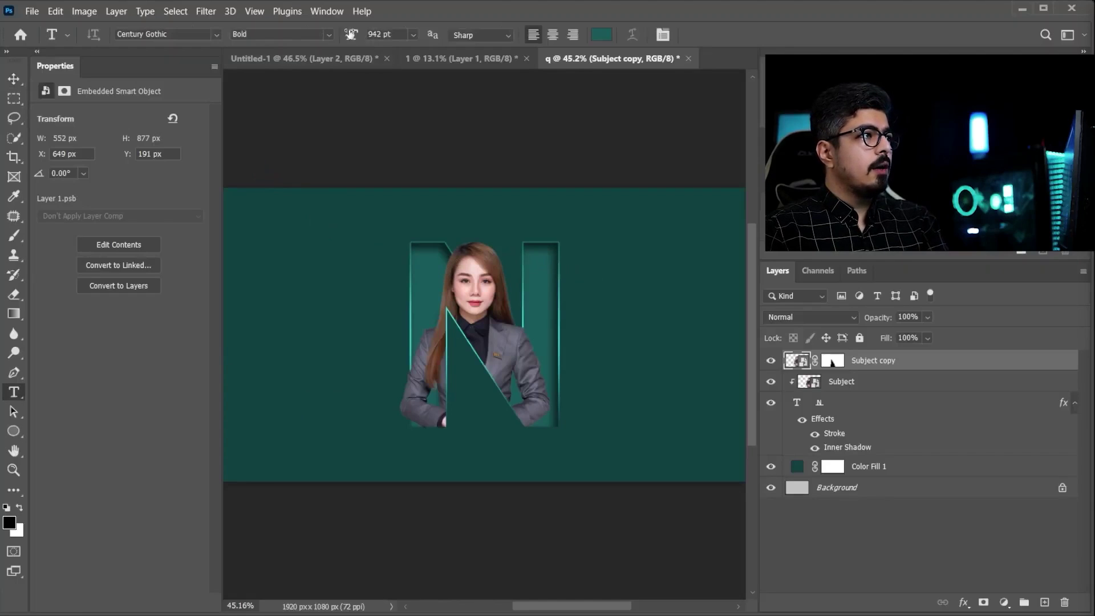
{"action": "left_click", "coordinate": [413, 34]}
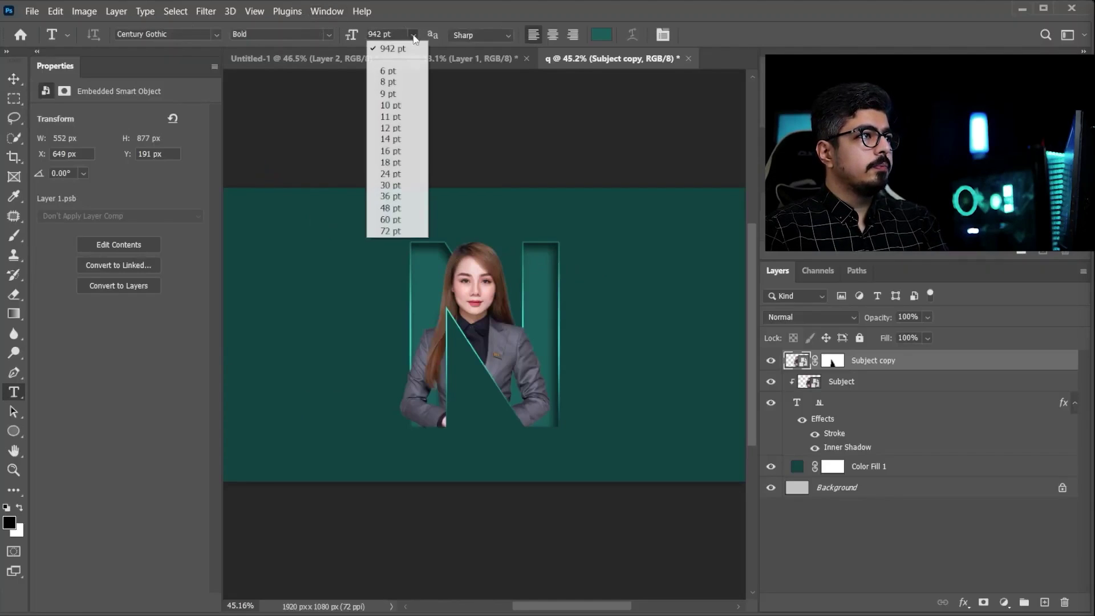
{"action": "left_click", "coordinate": [388, 230]}
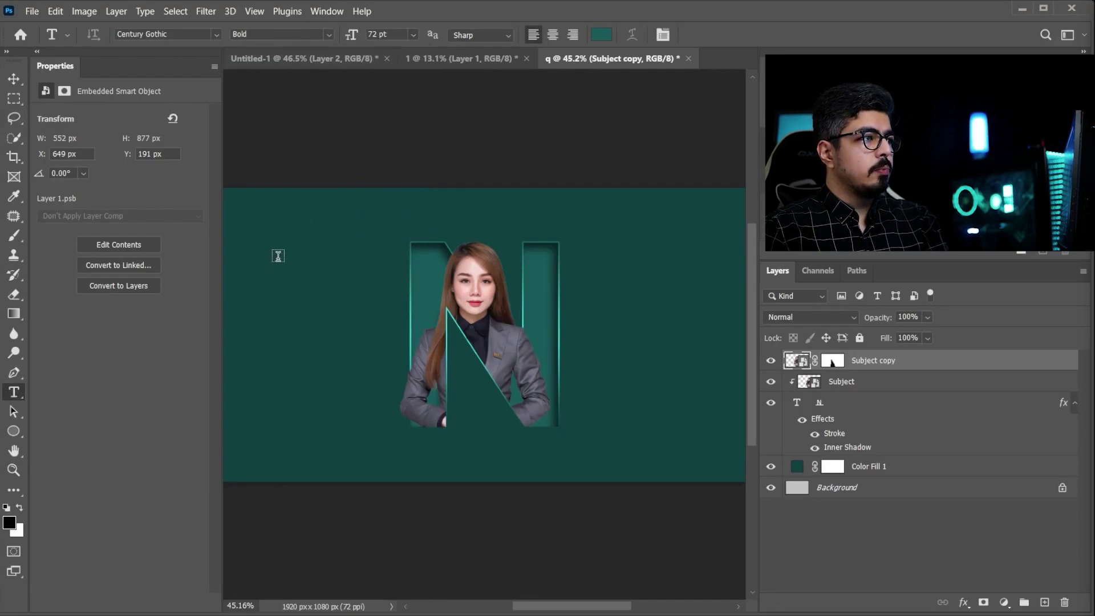
{"action": "left_click", "coordinate": [267, 231]}
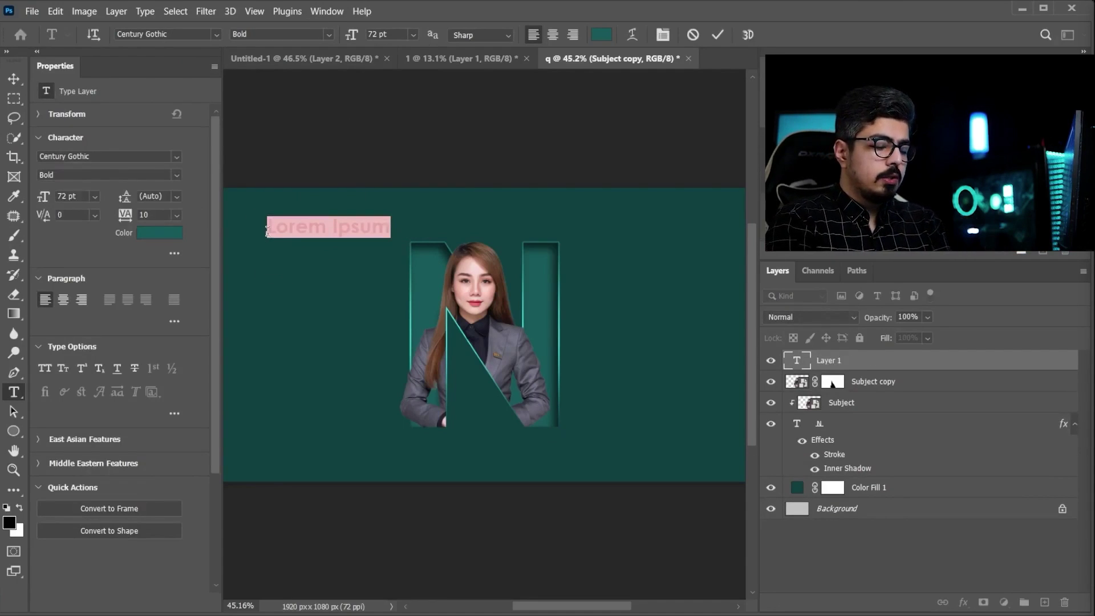
{"action": "left_click", "coordinate": [267, 231]}
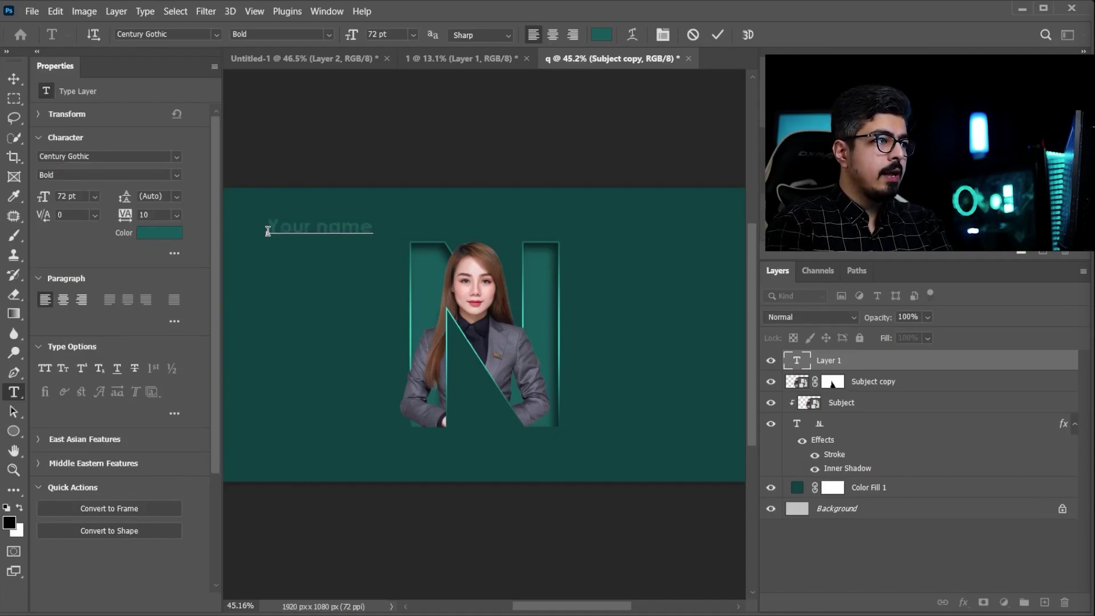
{"action": "type", "text": "Your name"}
{"action": "key", "text": "ctrl+Return"}
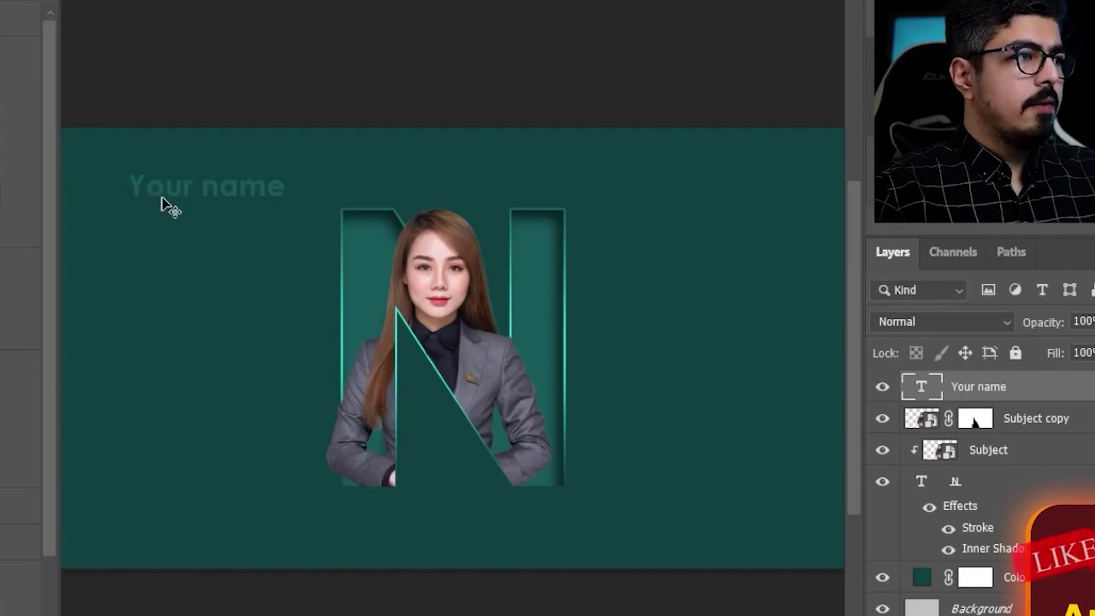
Duplicate 'Your name' below the N and centre both texts horizontally.
{"action": "left_click_drag", "start_coordinate": [172, 197], "coordinate": [178, 533]}
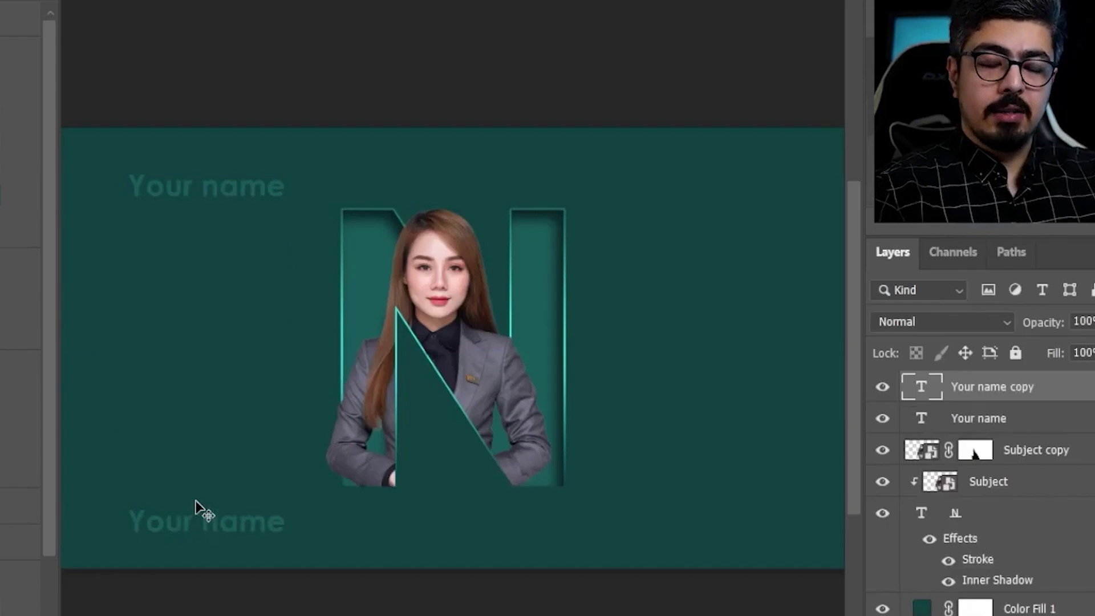
{"action": "left_click_drag", "start_coordinate": [245, 191], "coordinate": [420, 174]}
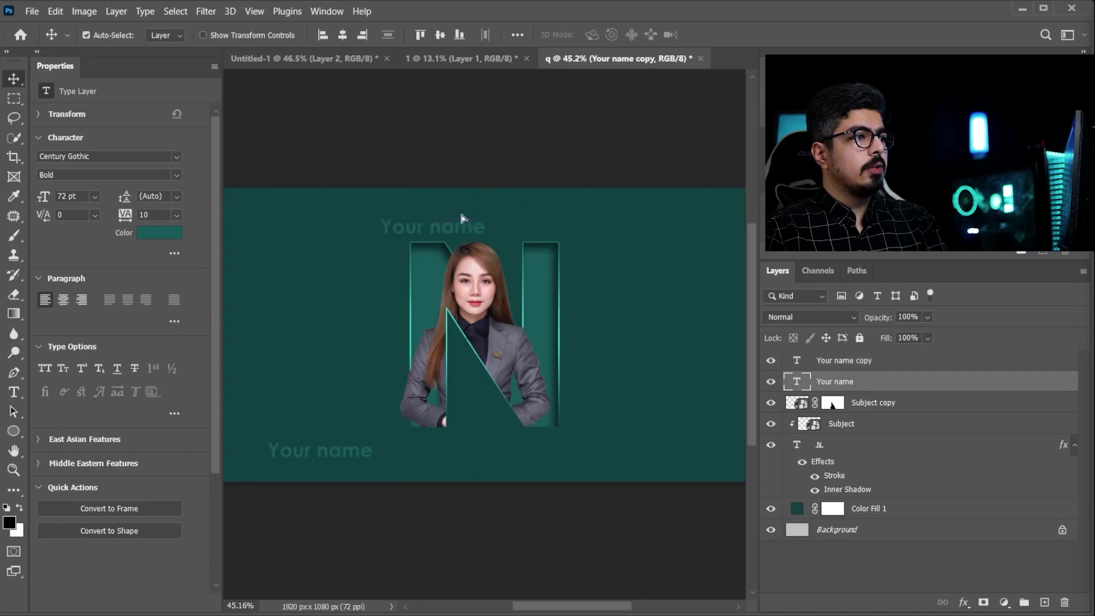
{"action": "left_click_drag", "start_coordinate": [355, 460], "coordinate": [532, 457]}
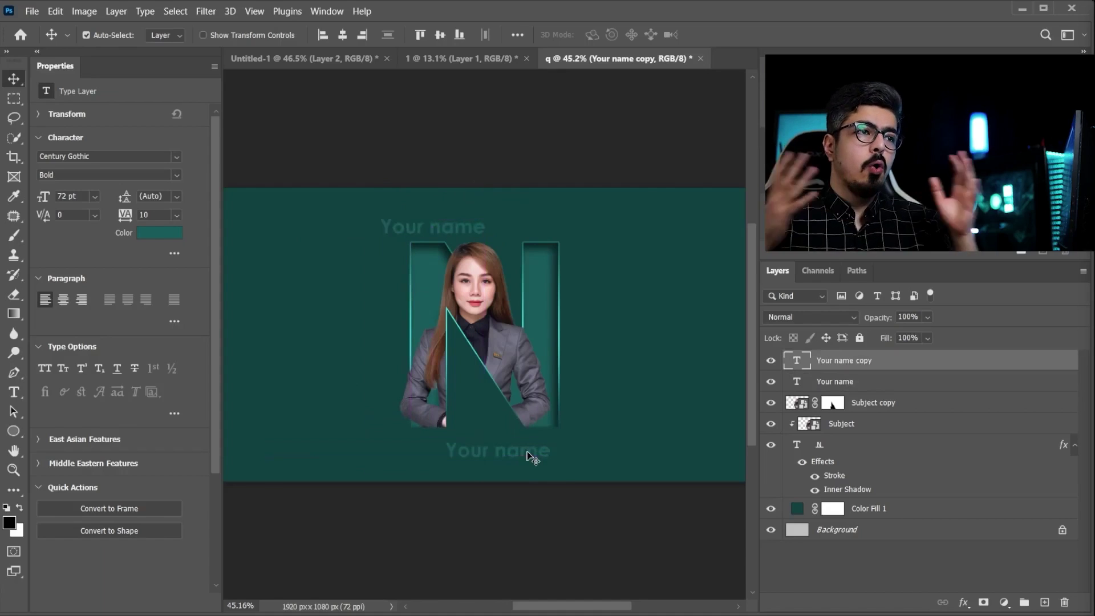